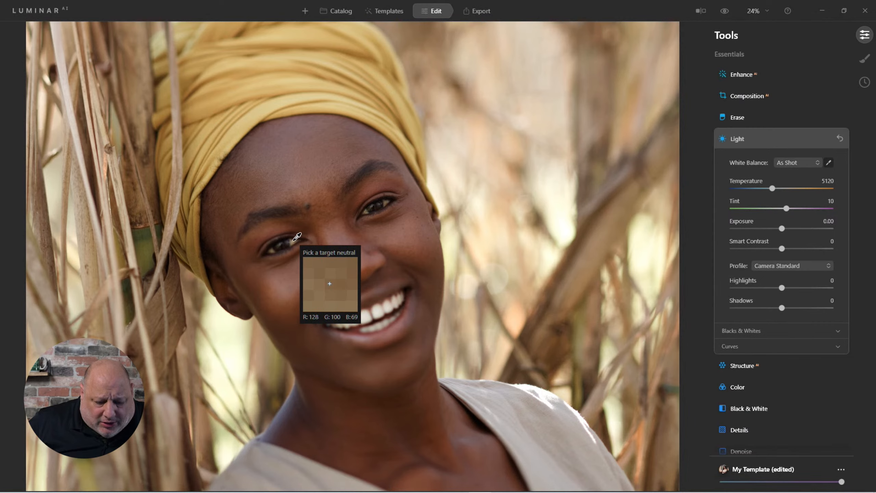
Set white balance by sampling a neutral point near the eye, then adjust Temperature to 5353
left_click(293, 240)
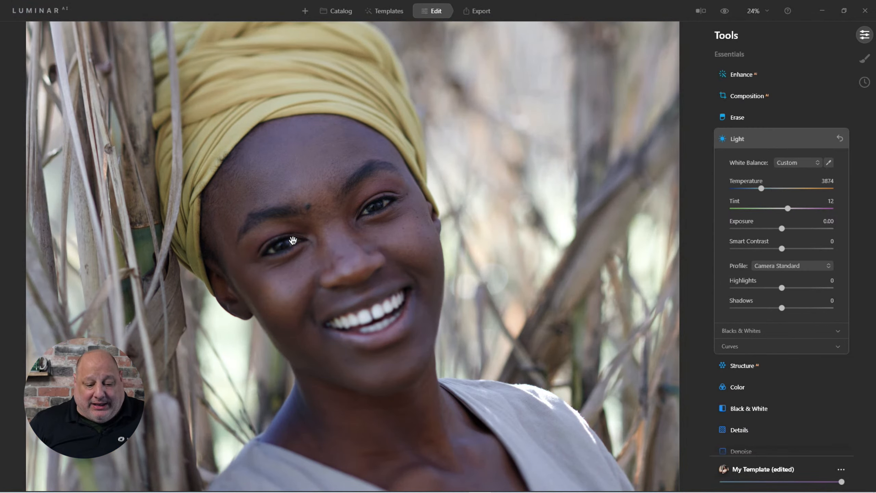
left_click(725, 11)
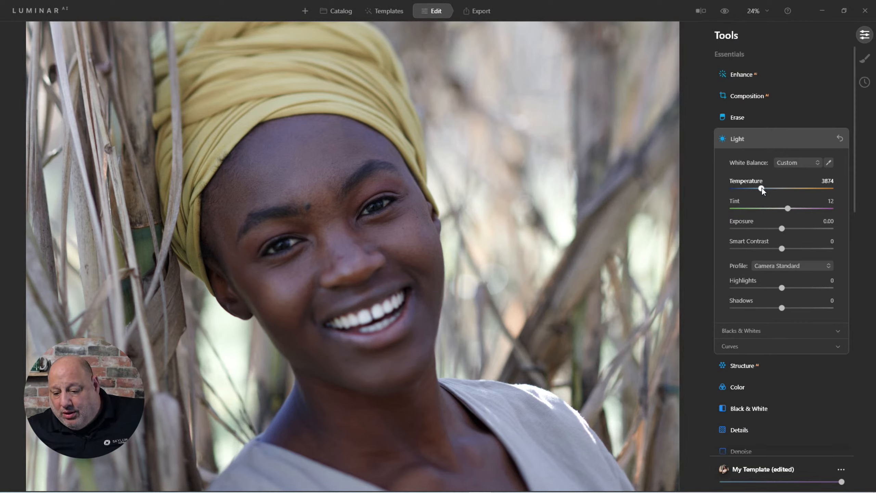
left_click_drag(761, 190, 774, 193)
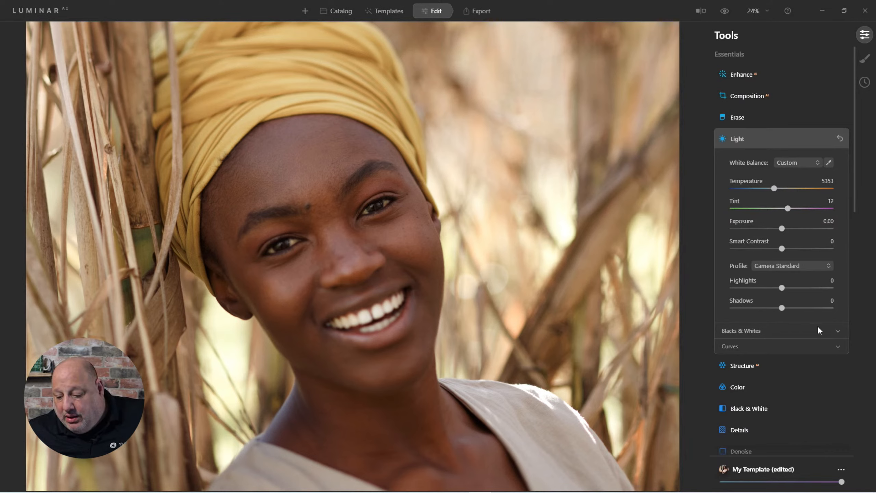
Expand Blacks & Whites and set Whites to 34 and Blacks to -16
left_click(836, 332)
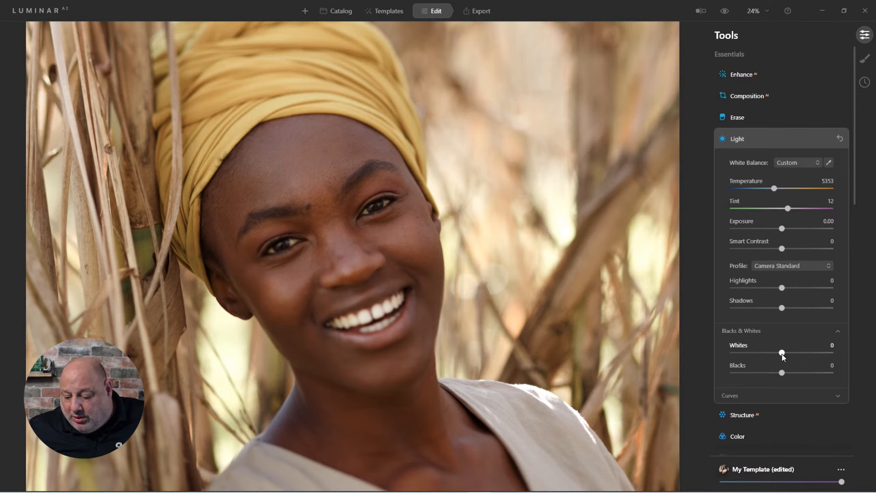
mouse_move(783, 350)
left_mouse_down()
mouse_move(774, 379)
mouse_move(797, 354)
left_mouse_up()
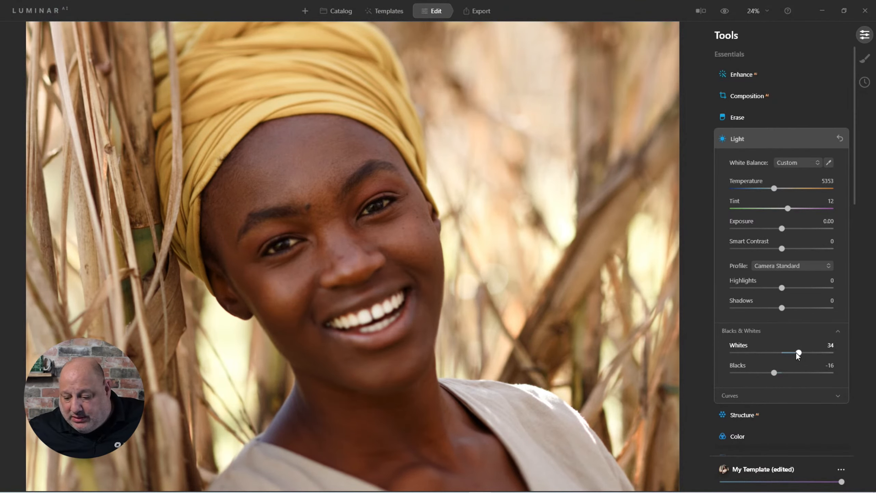
Set Shadows to 25 and Highlights to -36
mouse_move(782, 307)
left_mouse_down()
mouse_move(830, 303)
mouse_move(797, 311)
left_mouse_up()
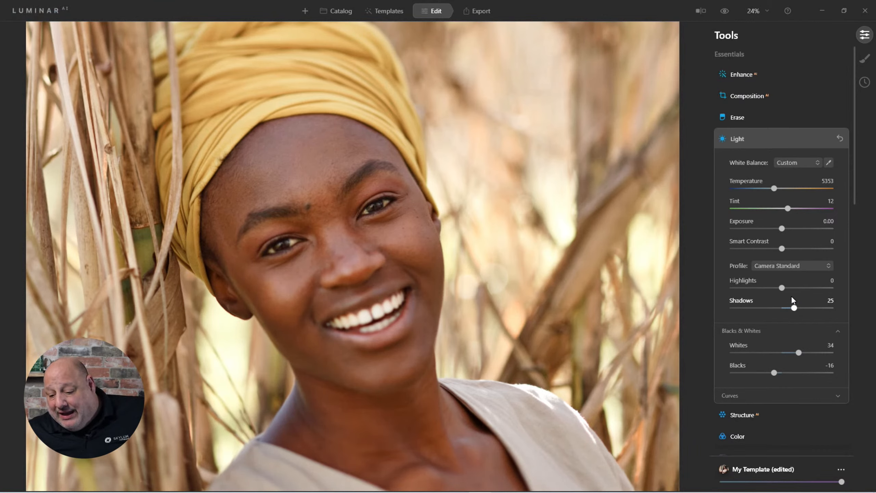
left_click_drag(782, 288, 763, 291)
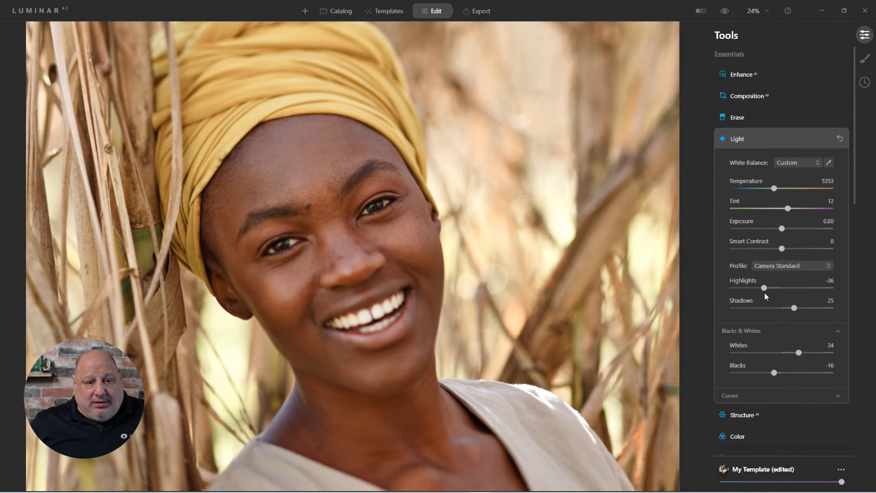
Zoom out to fit the photo and compare the edit with the original
left_click(426, 208)
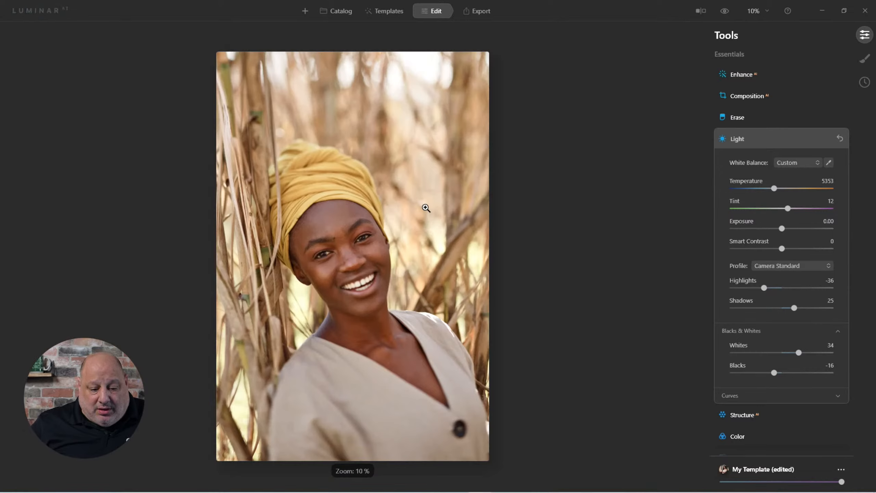
left_click(724, 12)
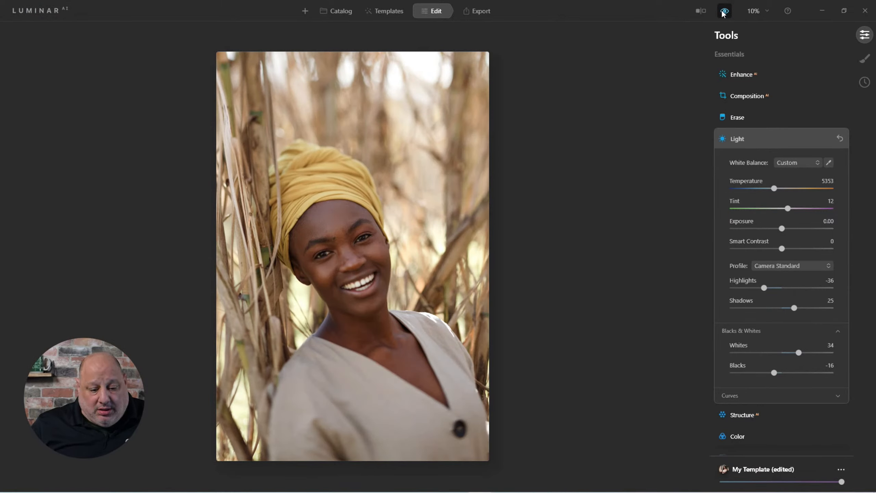
left_click(724, 12)
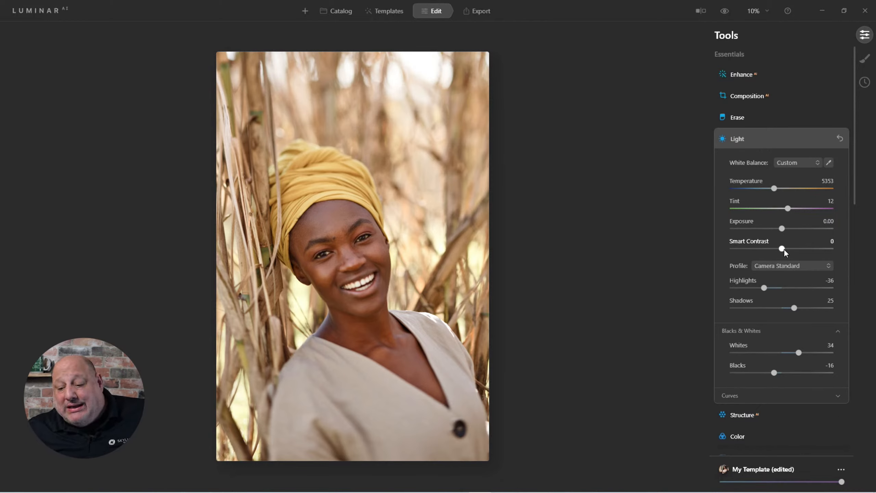
Set Smart Contrast to 15 and try the Camera Portrait profile
left_click_drag(788, 249, 792, 250)
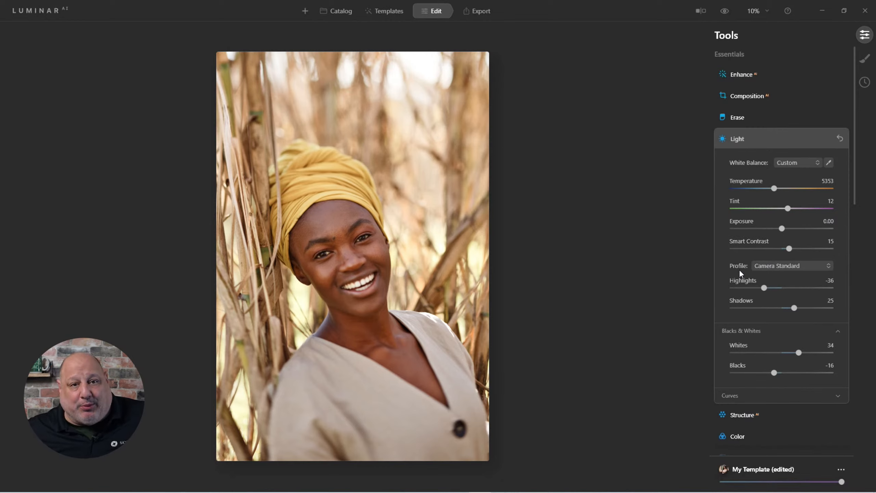
left_click(777, 264)
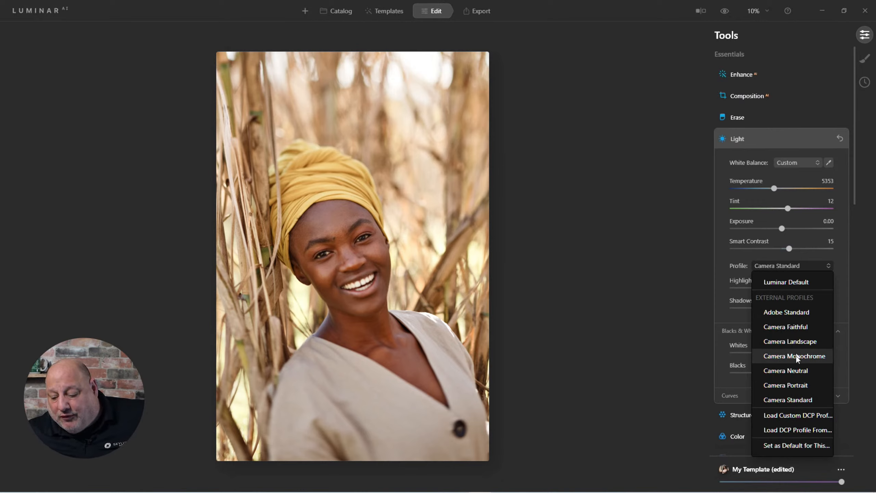
left_click(795, 382)
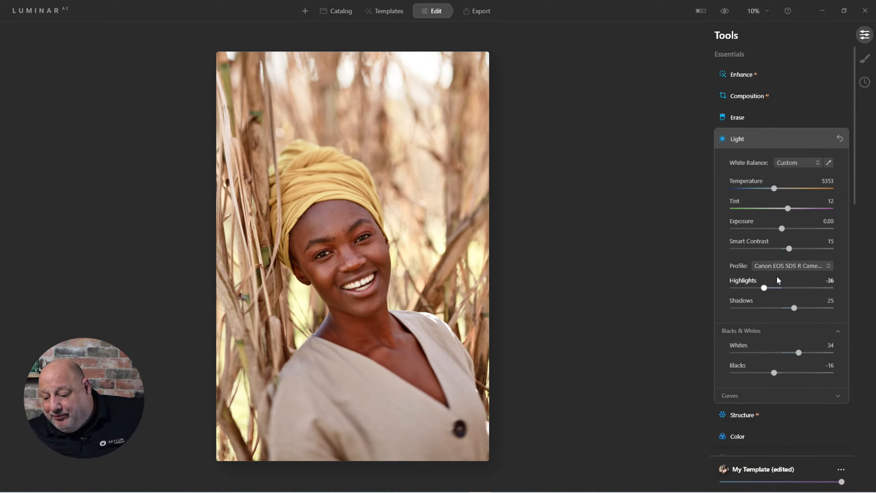
Switch the profile to Adobe Standard and set it as the default for this camera
left_click(780, 267)
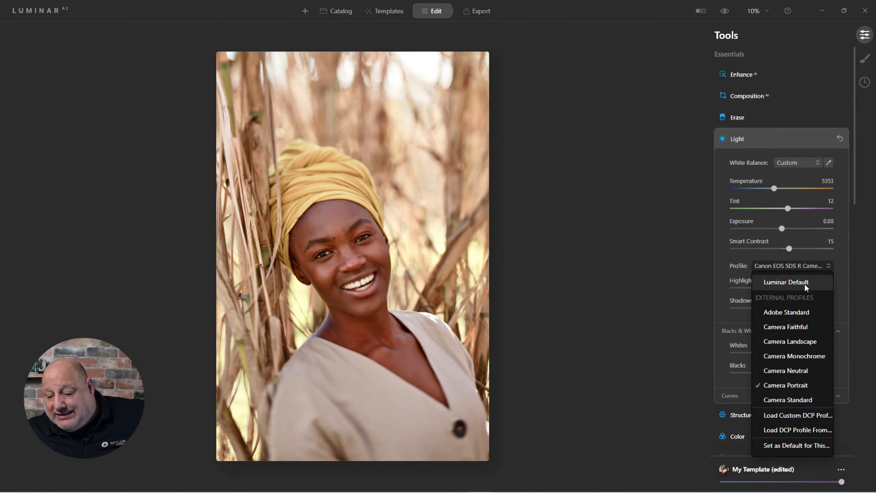
left_click(796, 313)
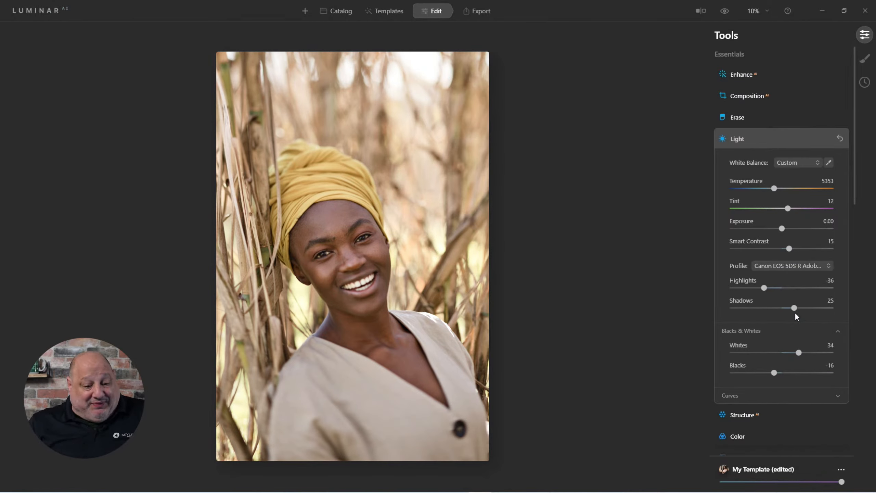
left_click(802, 261)
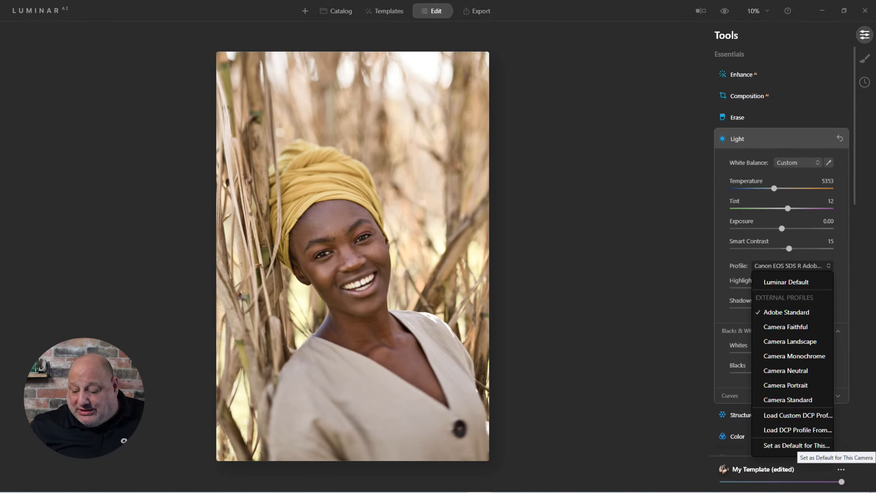
left_click(781, 446)
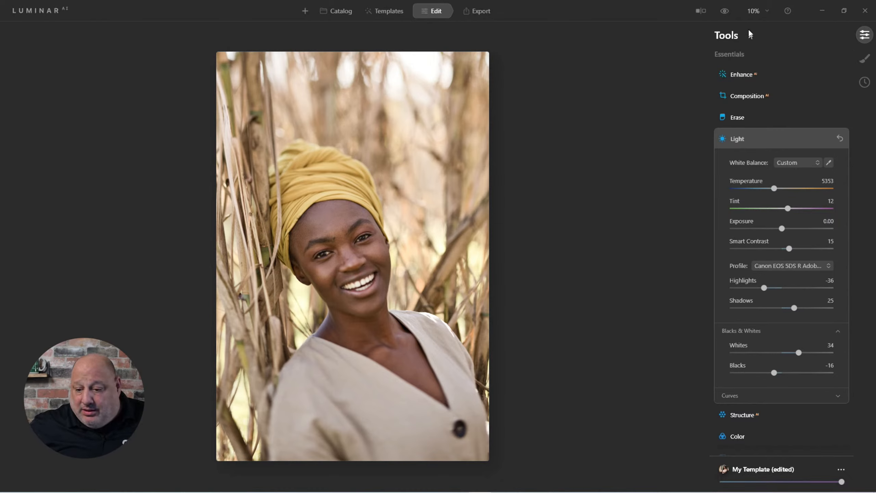
Compare before and after, then raise Smart Contrast to 28
left_click(726, 12)
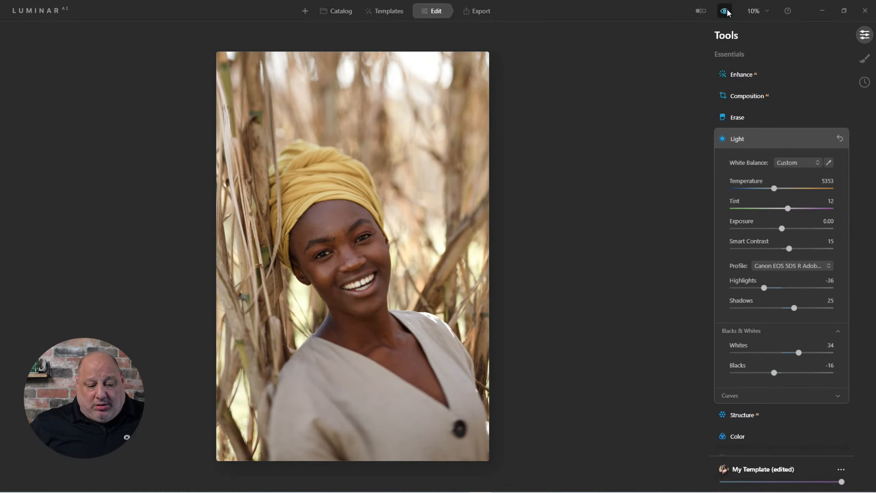
left_click(726, 11)
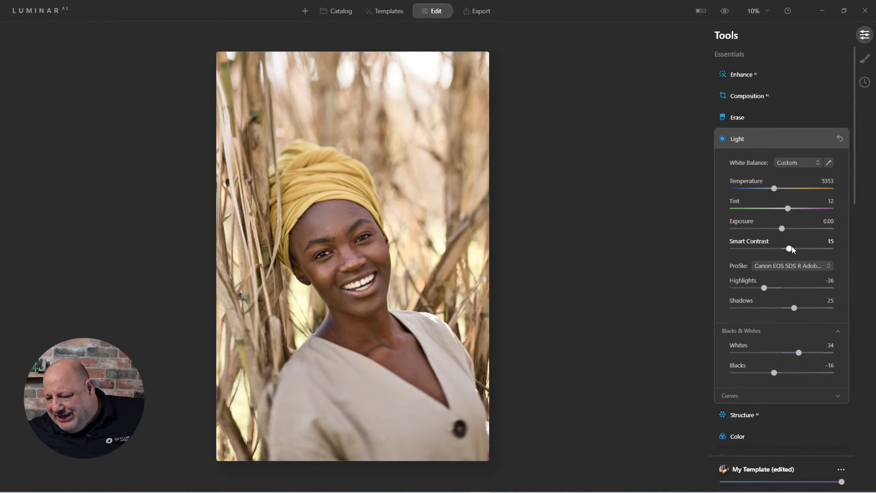
left_click_drag(789, 248, 794, 249)
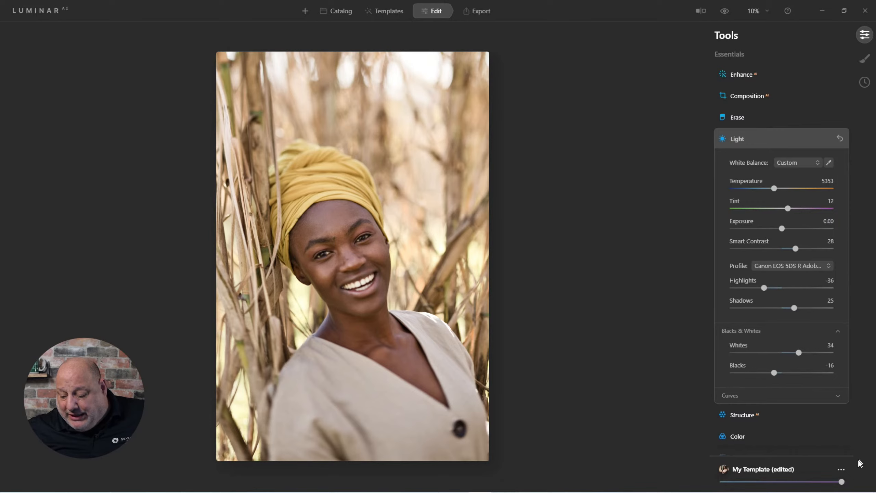
Save the current adjustments as a new template
left_click(840, 469)
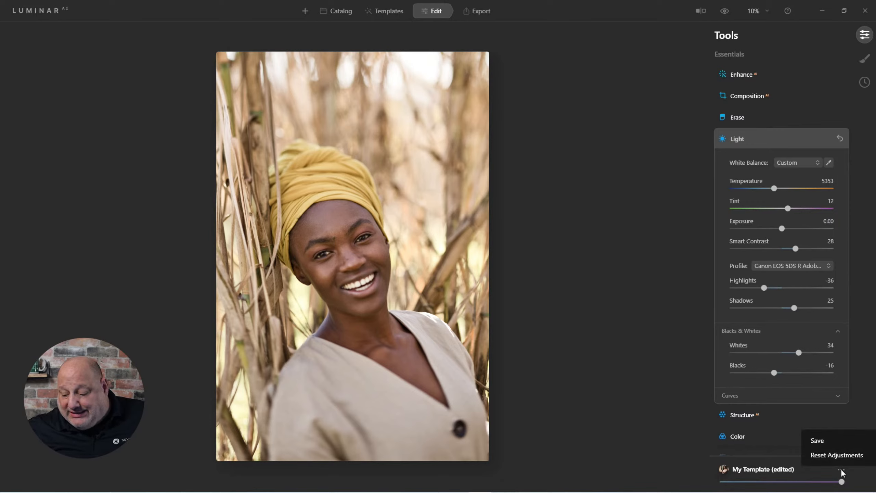
left_click(833, 440)
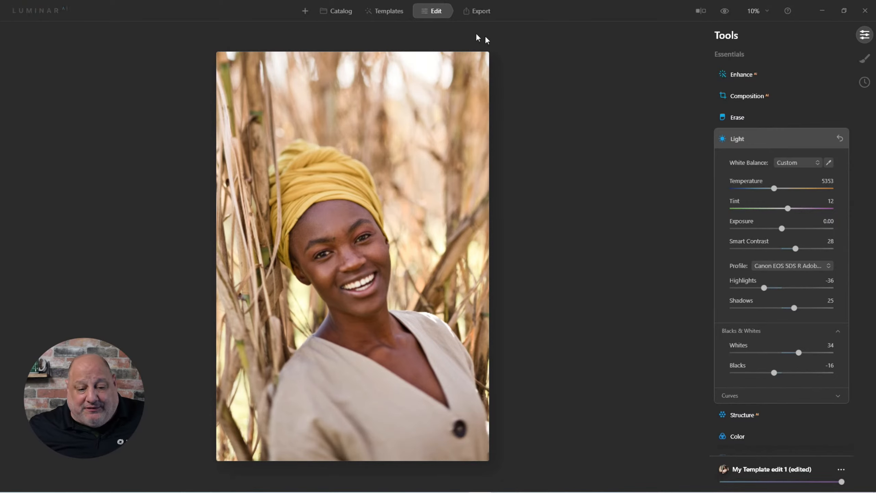
Rename the new template in My Templates to Camera Raw Starting Point
left_click(392, 15)
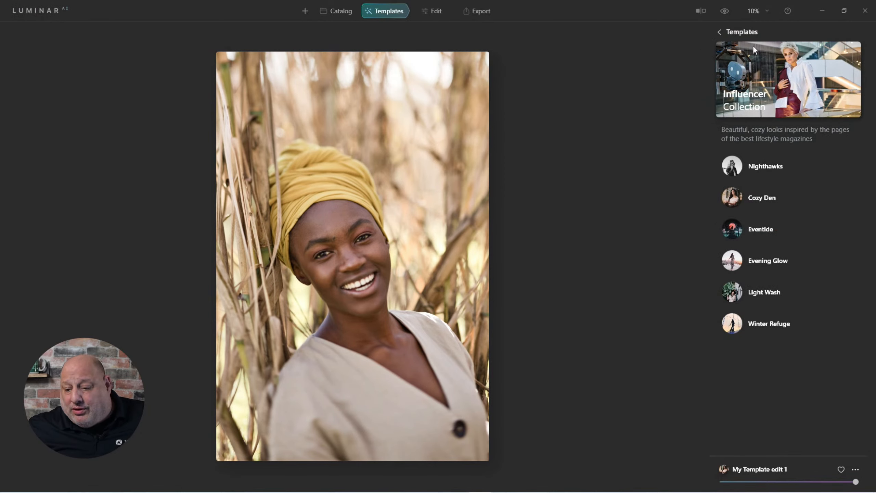
left_click(719, 32)
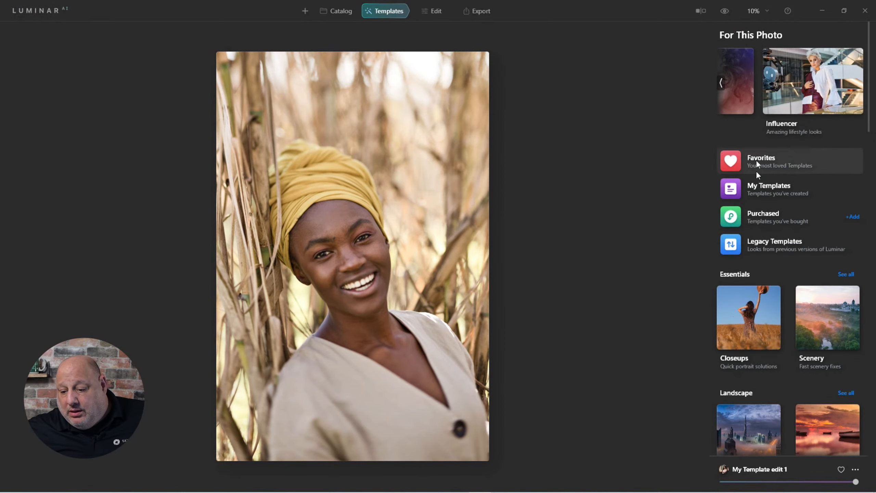
left_click(772, 188)
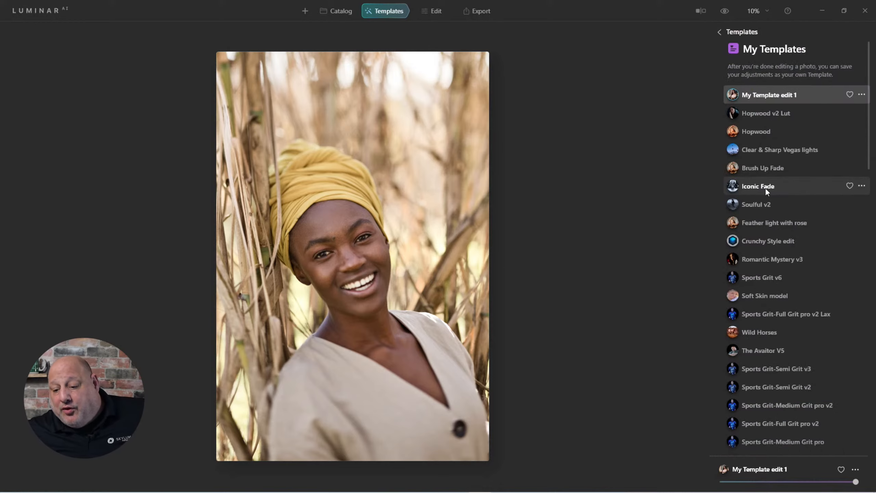
left_click(862, 94)
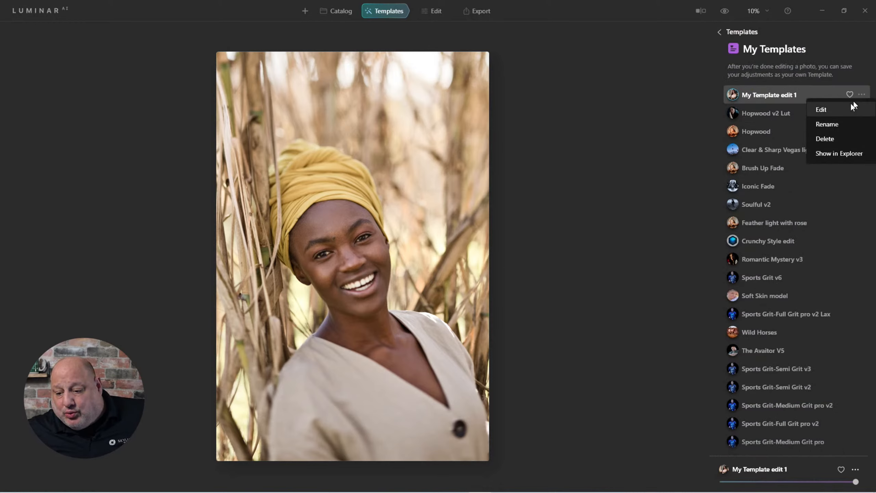
left_click(835, 125)
left_click_drag(801, 95, 752, 95)
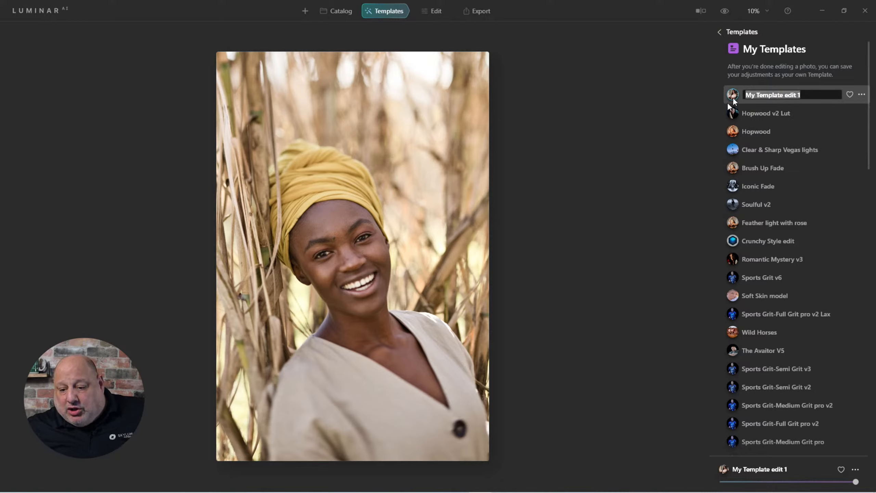
type("Ca")
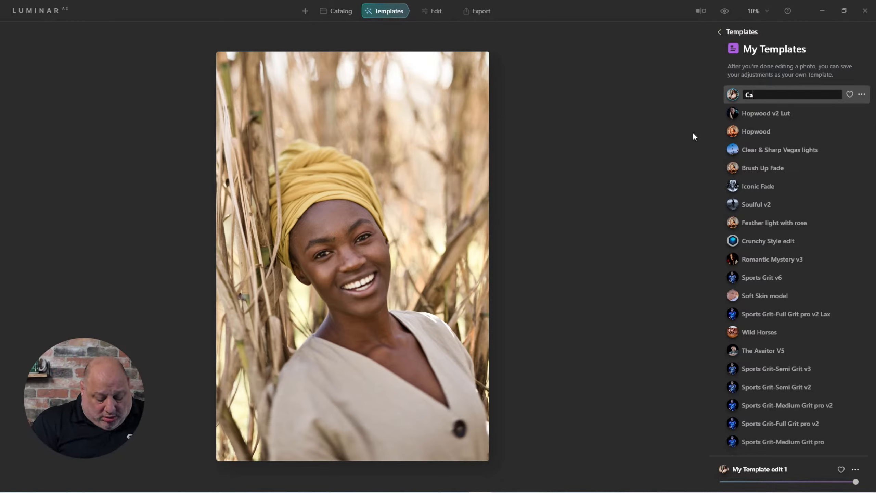
type("mera Raw")
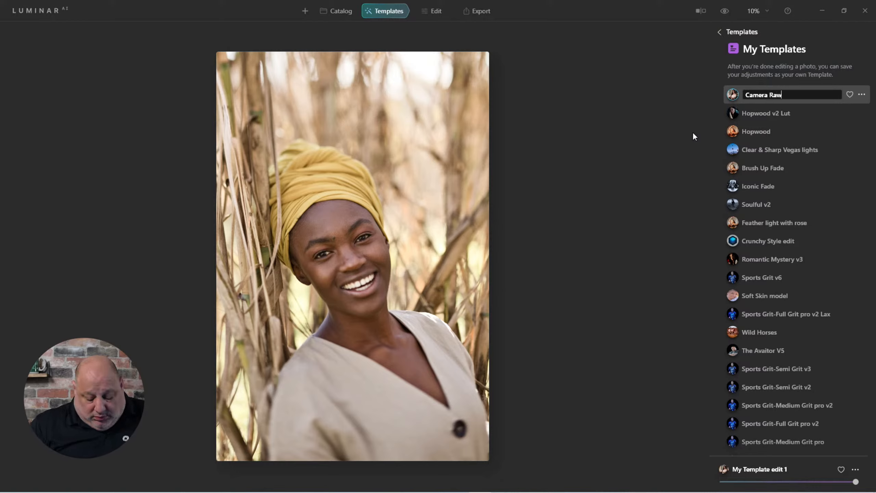
type(" Starting")
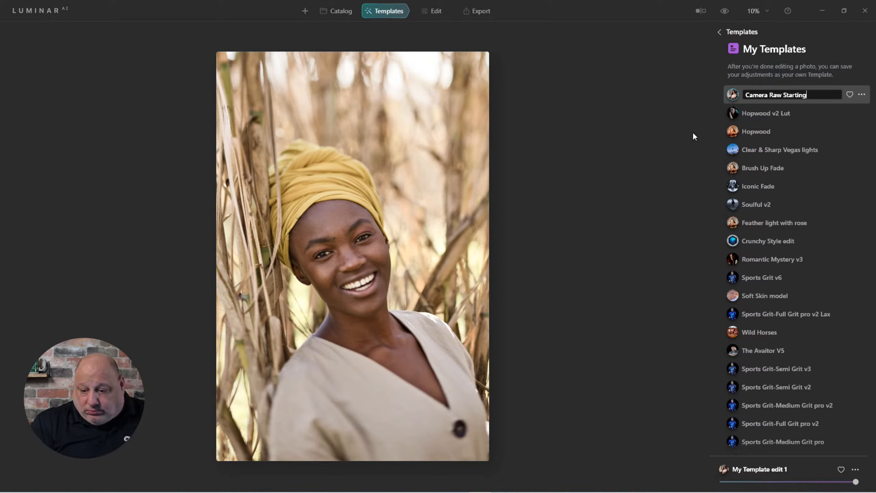
type(" Point")
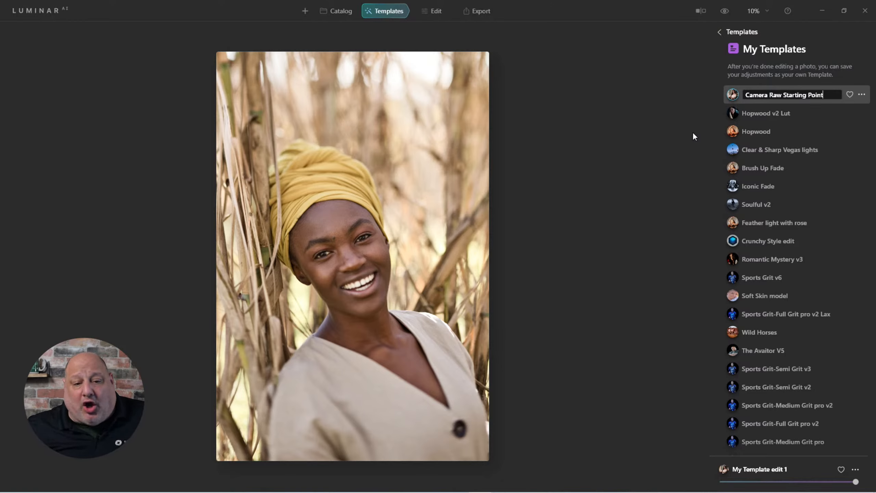
key("Return")
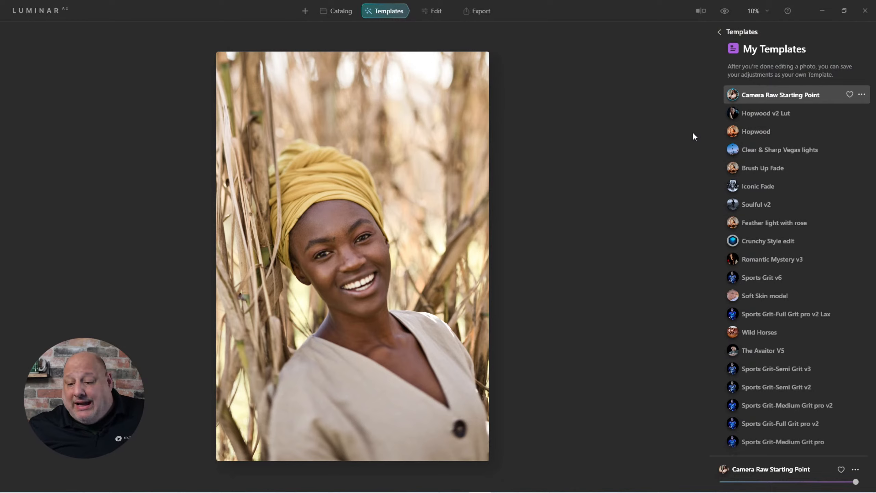
Return to editing, set Blacks to -32, and expand the Curves section
left_click(437, 13)
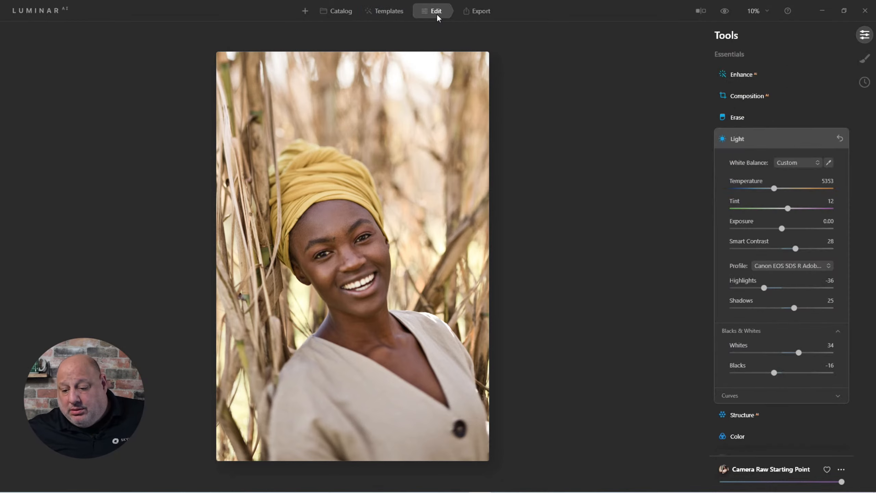
left_click_drag(774, 373, 767, 376)
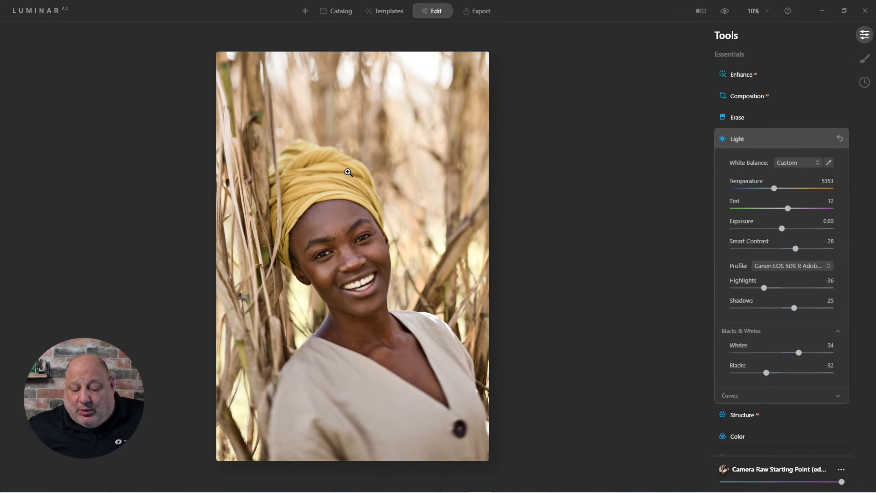
left_click(735, 395)
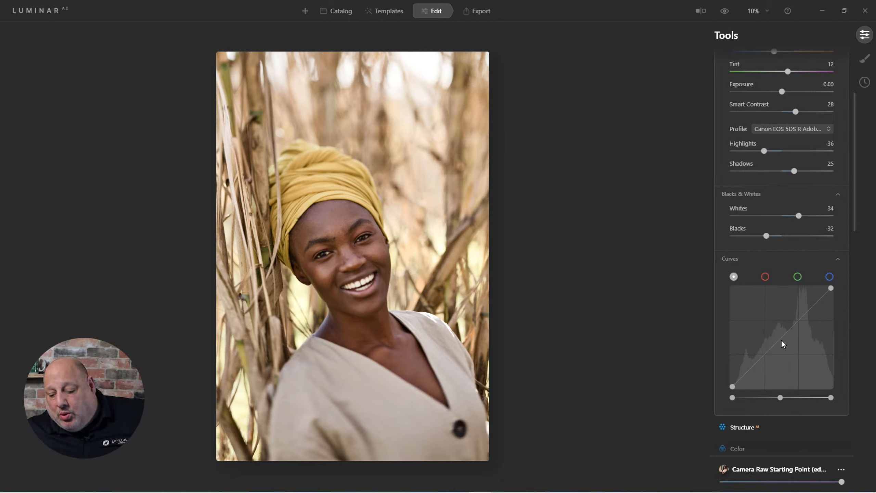
Add three points to the RGB curve and lift the shadow point into a strong contrast curve
left_click(782, 341)
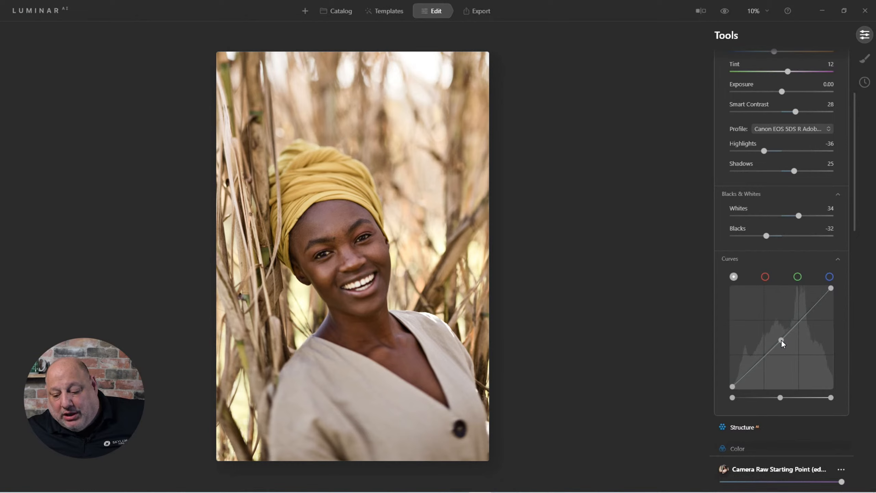
mouse_move(781, 339)
left_mouse_down()
mouse_move(770, 338)
mouse_move(782, 342)
left_mouse_up()
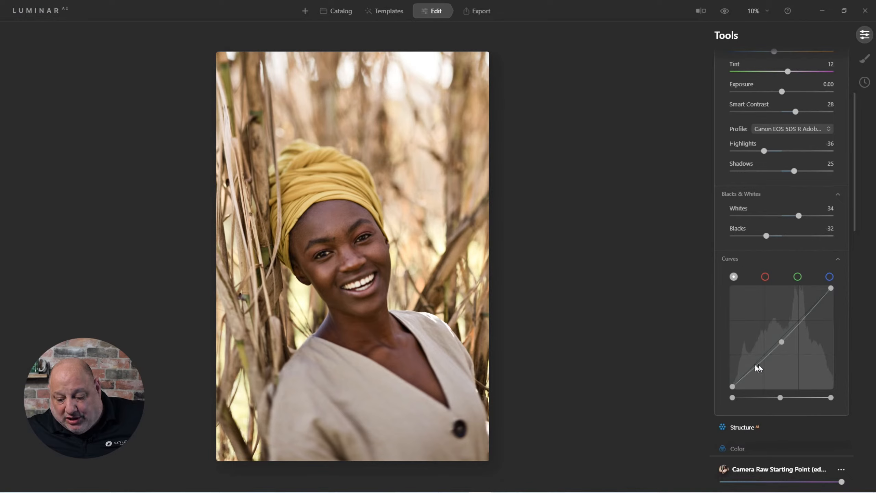
left_click(808, 314)
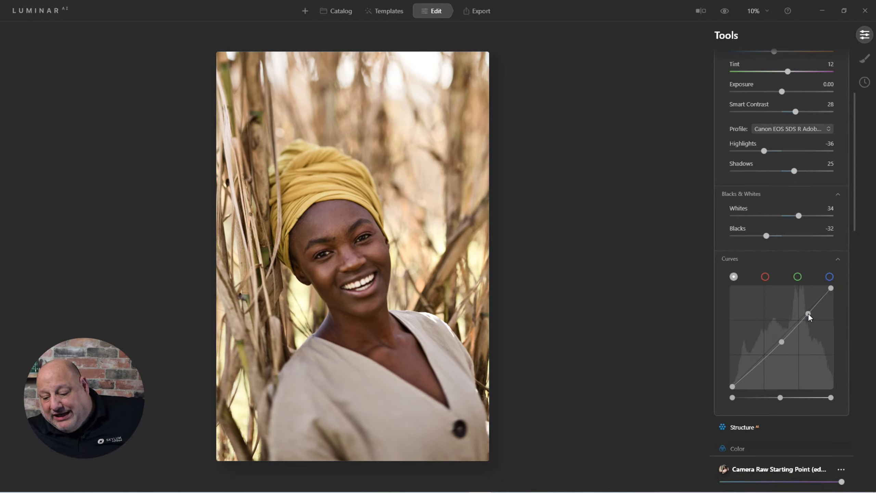
left_click_drag(807, 313, 805, 313)
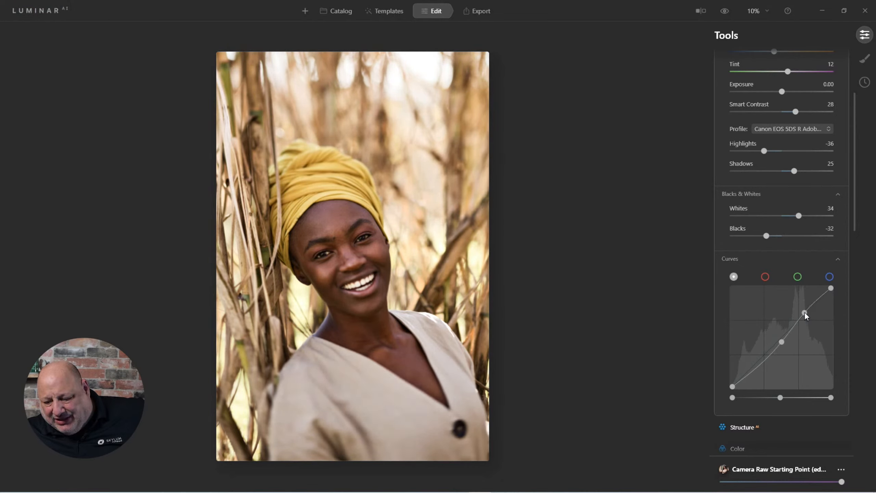
left_click(761, 365)
left_click_drag(760, 365, 758, 352)
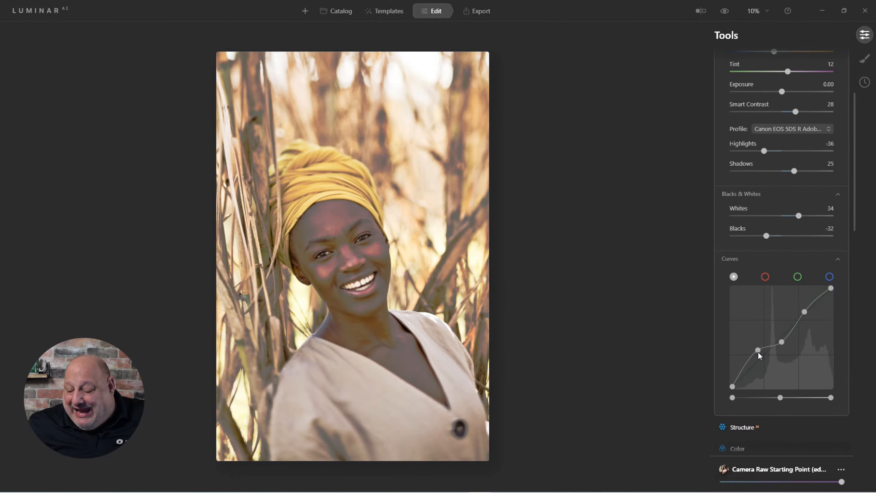
Remove the added curve points and nudge the curve's midpoint slightly down
double_click(757, 350)
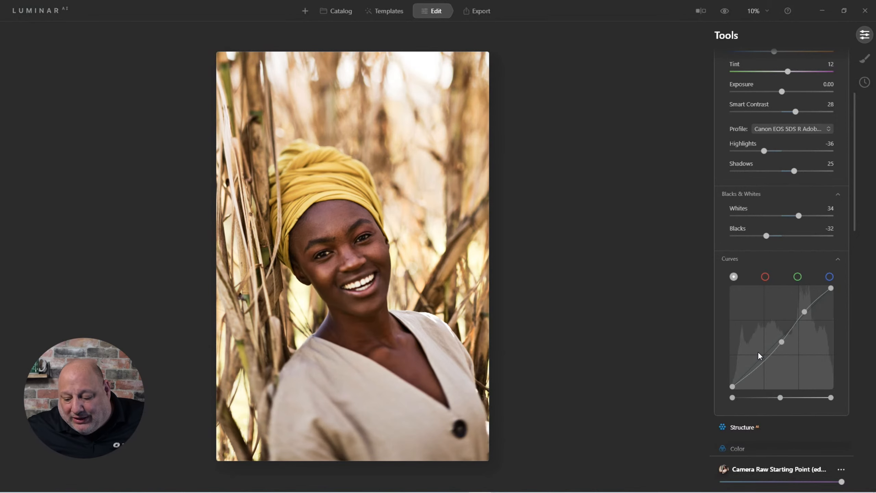
double_click(782, 342)
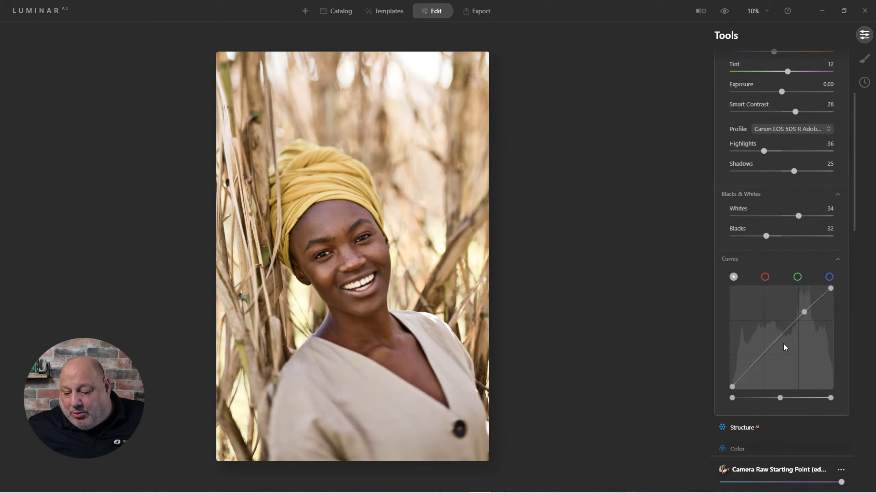
double_click(804, 310)
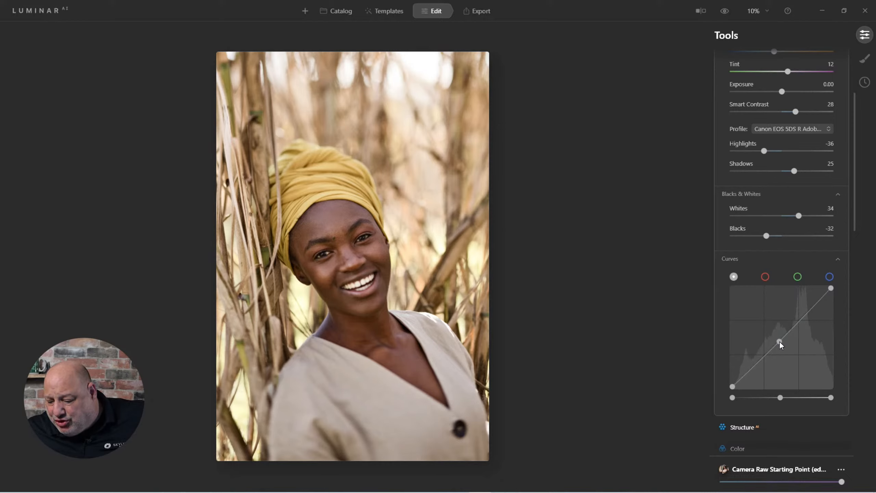
left_click_drag(779, 342, 781, 344)
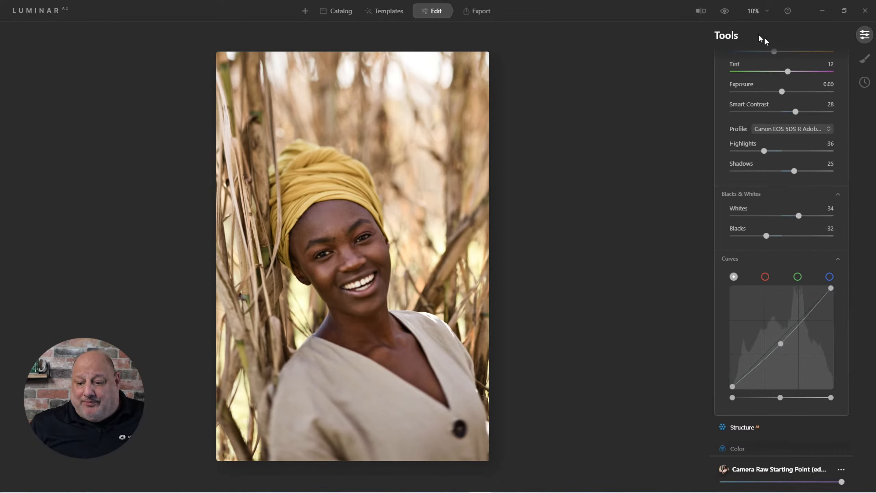
Compare before and after, then save the changes to the Camera Raw Starting Point template
left_click(724, 12)
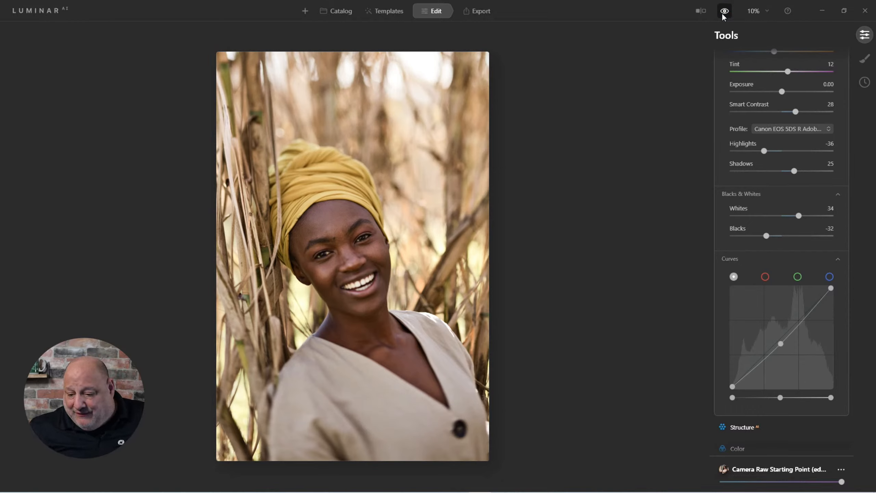
left_click(844, 470)
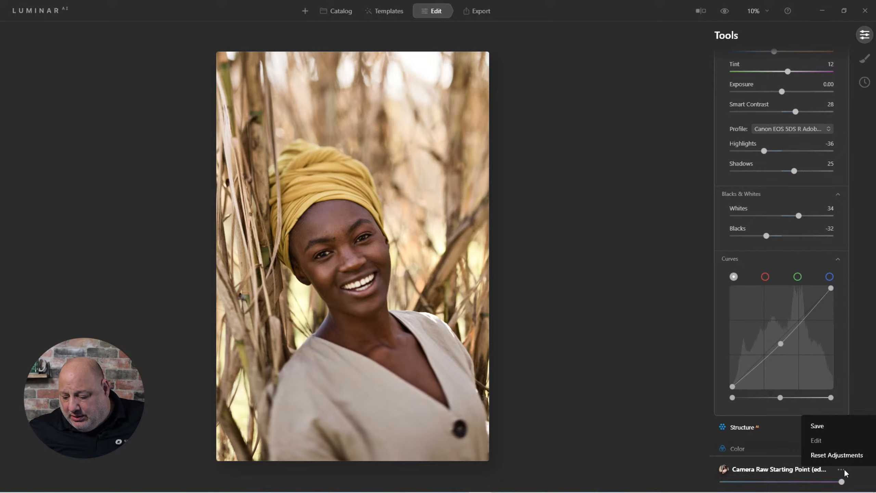
left_click(822, 421)
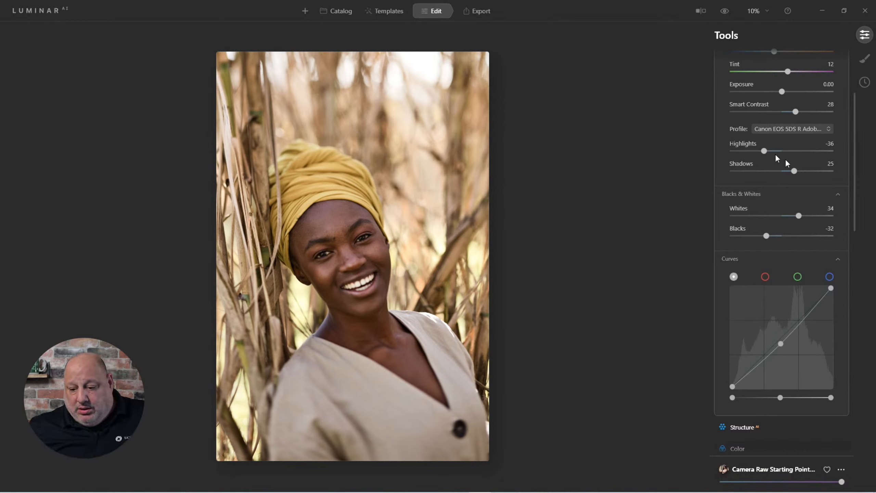
Scroll back to the top of the tools and collapse the Light section
scroll(790, 220, "up", 3)
scroll(790, 221, "up", 2)
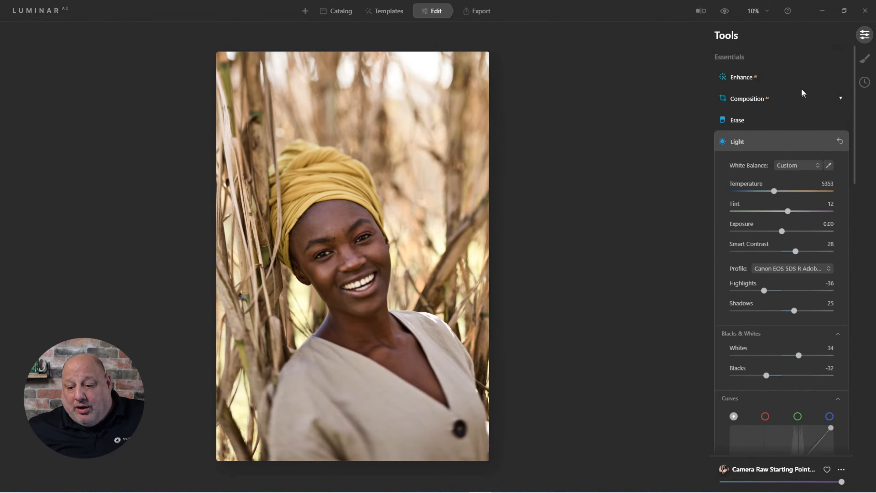
left_click(737, 141)
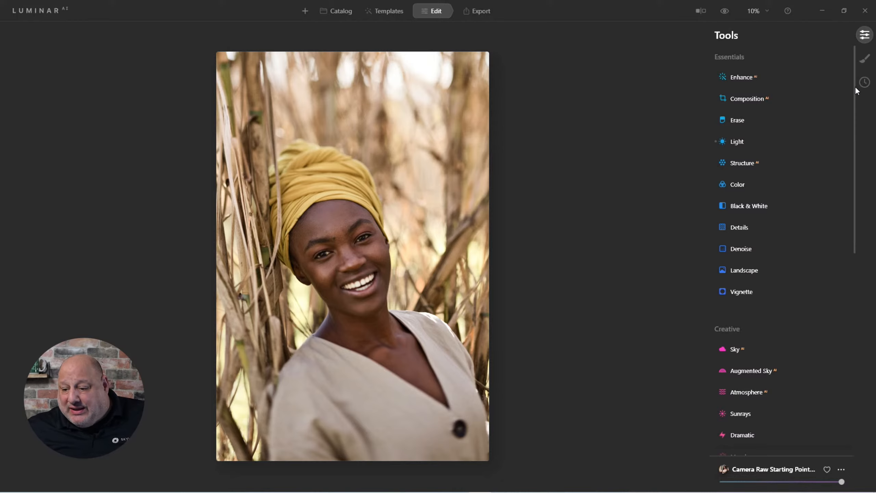
Open the edit history and revert the photo to its Original Image state
left_click(866, 82)
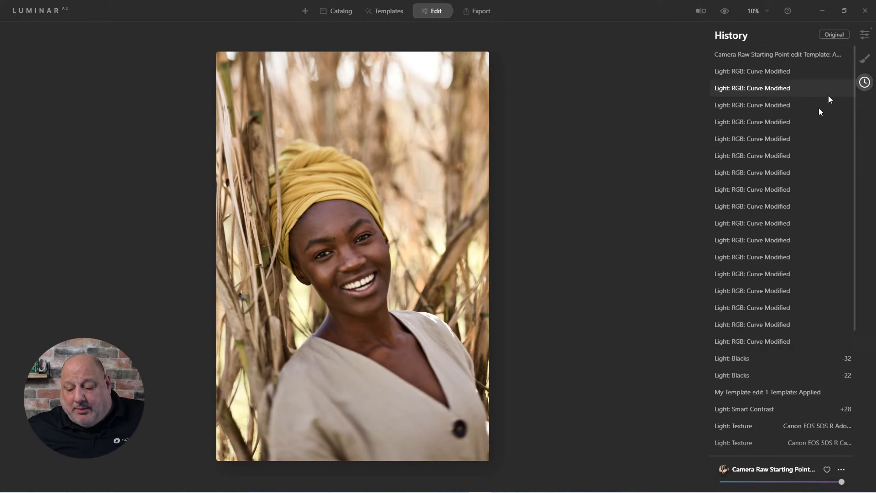
scroll(802, 327, "down", 5)
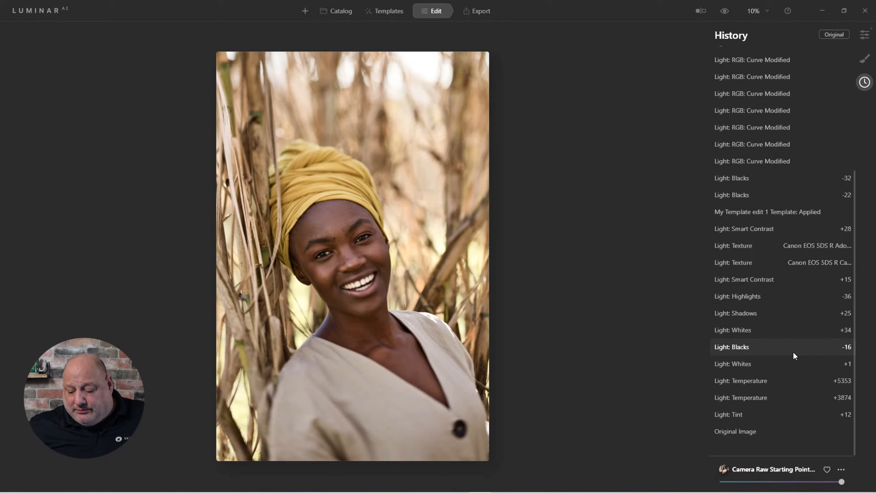
left_click(752, 429)
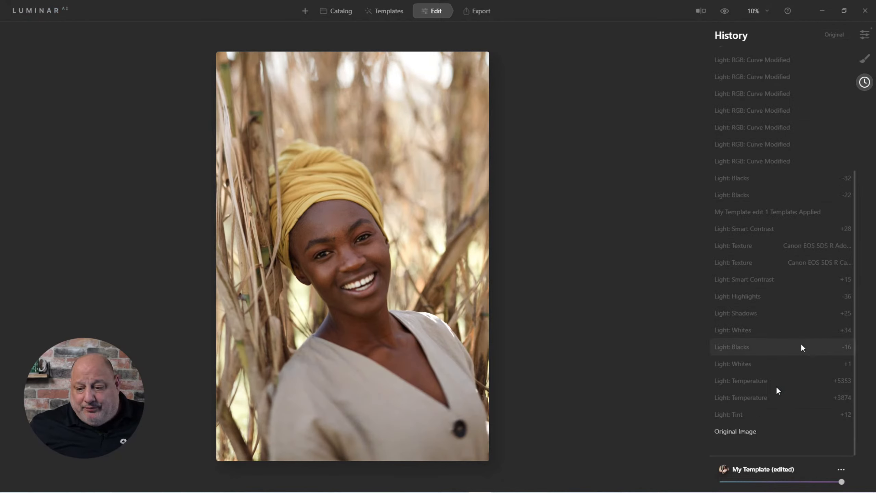
Return to the tools, expand Enhance AI, and set Accent to 92
left_click(865, 34)
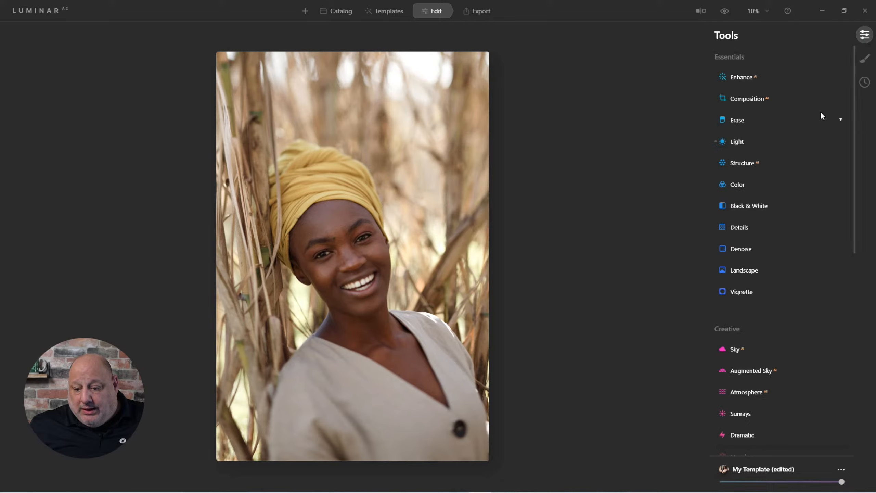
left_click(745, 76)
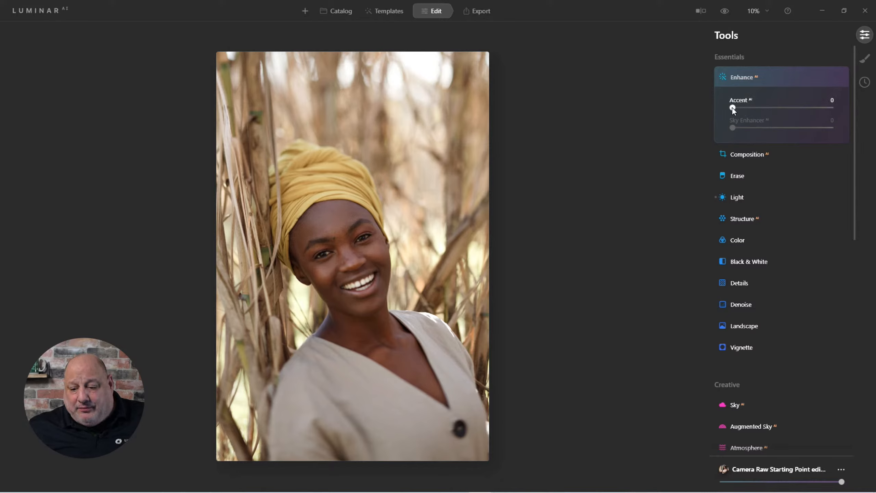
left_click_drag(732, 108, 824, 126)
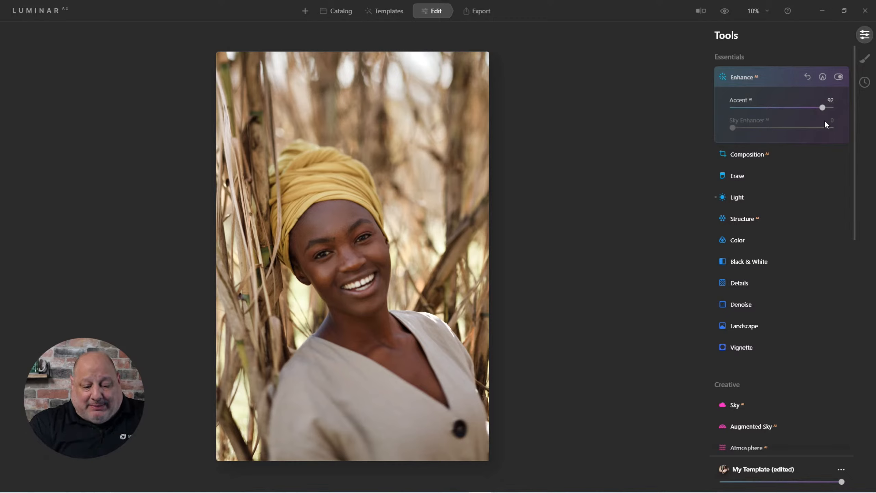
Reveal the current photo's file in File Explorer
right_click(397, 182)
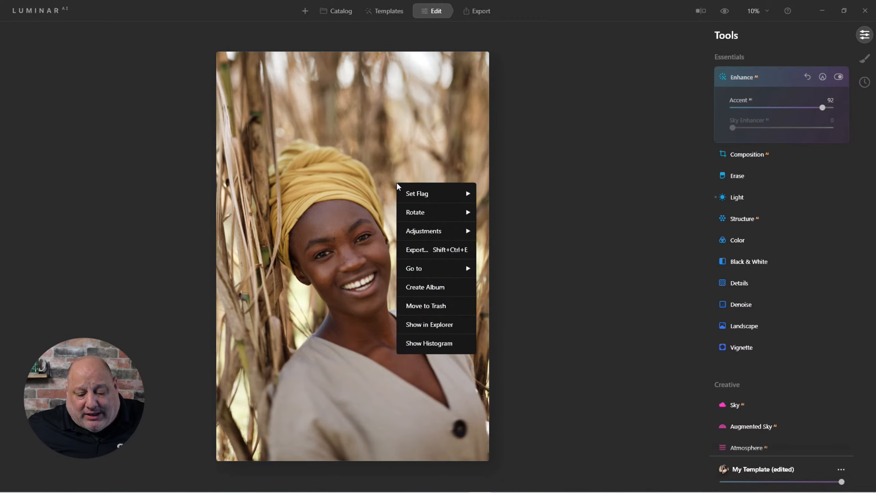
left_click(451, 327)
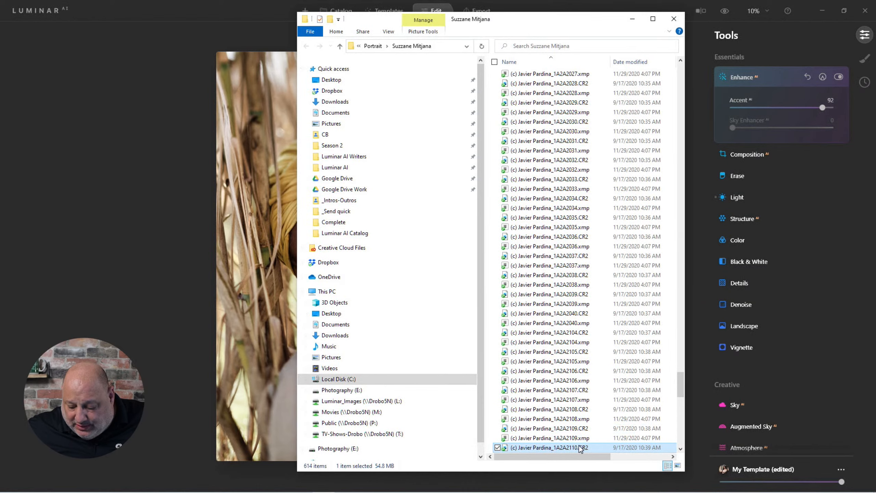
Duplicate the photo's CR2 raw file in its folder by copying and pasting it, then close Explorer
right_click(552, 449)
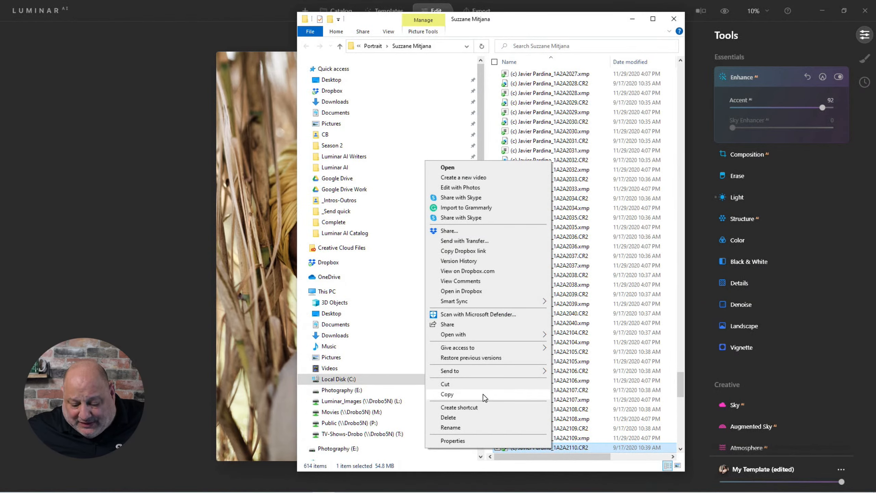
left_click(484, 394)
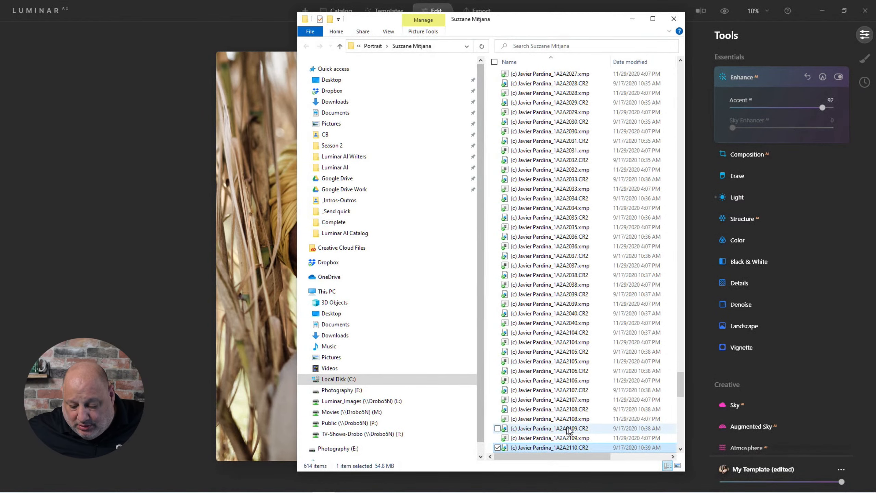
scroll(582, 431, "down", 2)
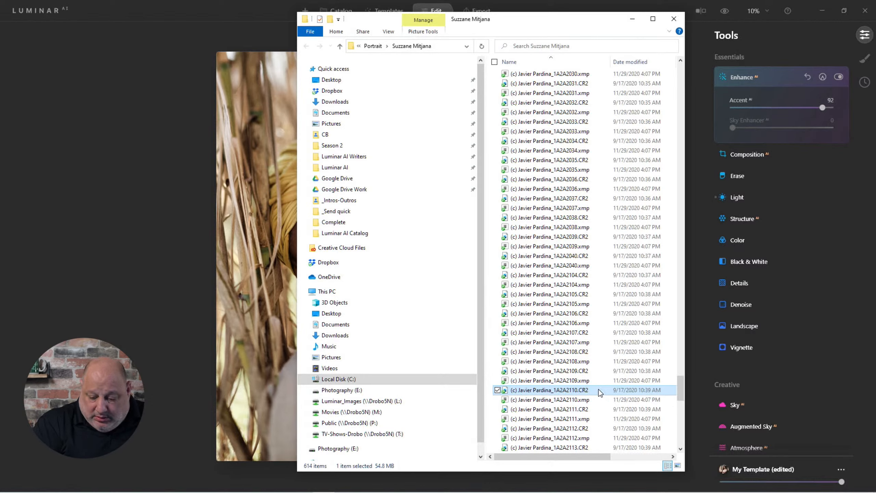
key("ctrl+v")
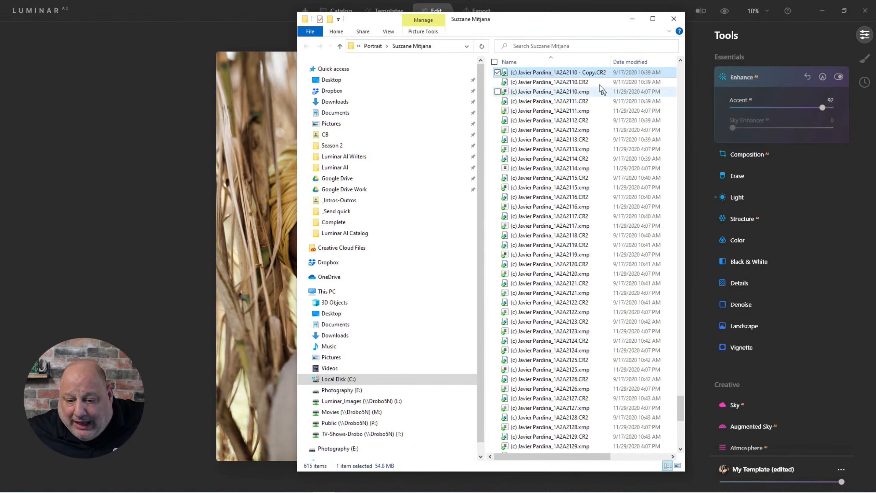
scroll(586, 71, "up", 3)
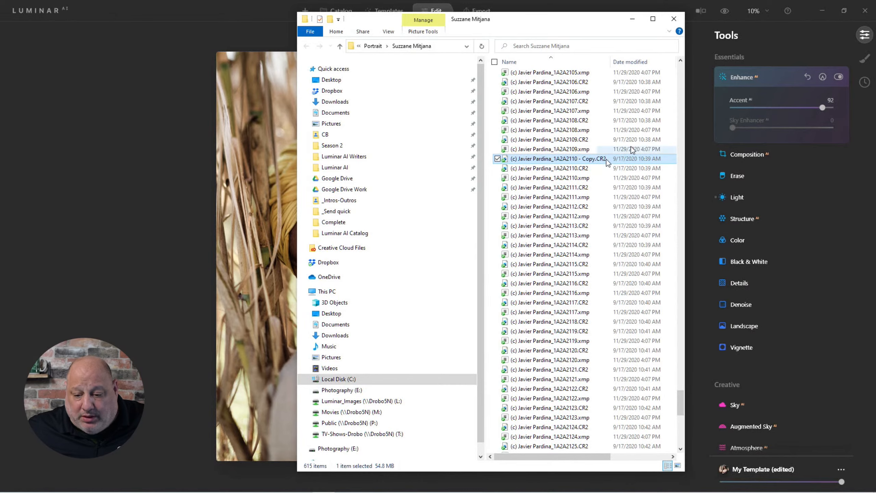
left_click(673, 19)
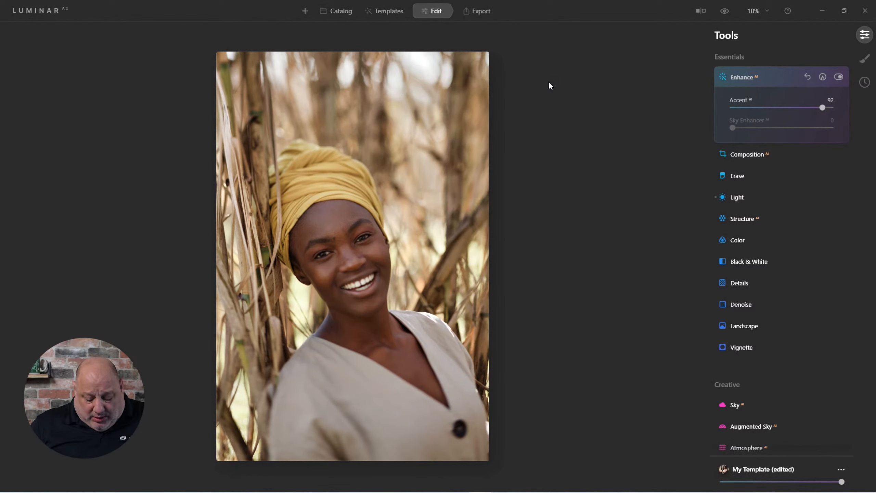
Switch to the Catalog and show all photos in the Portrait folder instead of only favorites
key("ctrl+1")
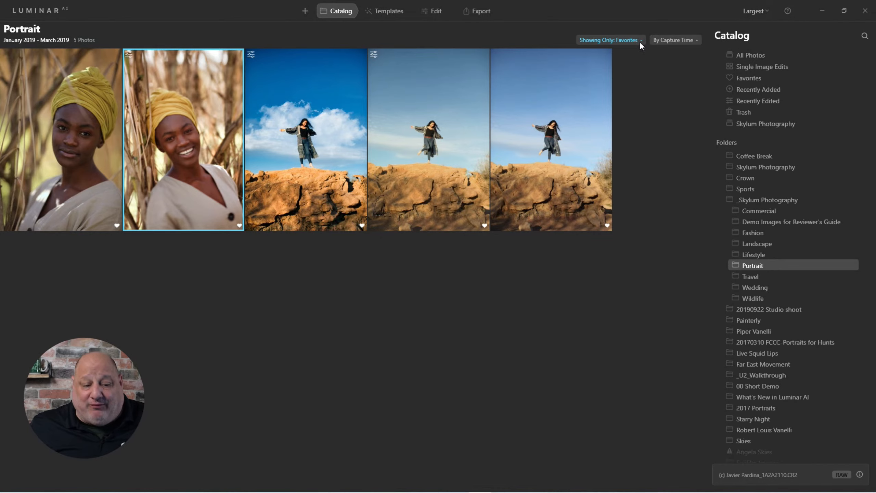
left_click(623, 38)
left_click(612, 57)
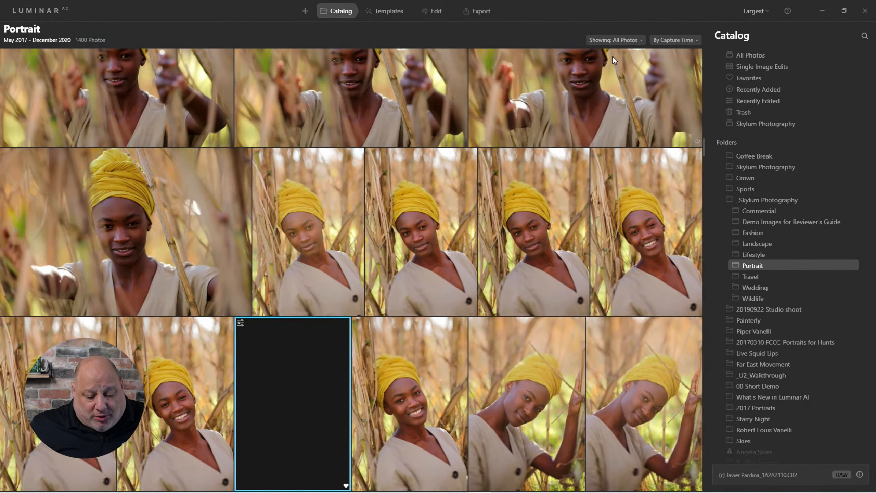
Find the new copy's thumbnail and reload the Portrait folder by switching to Lifestyle and back
scroll(272, 393, "down", 3)
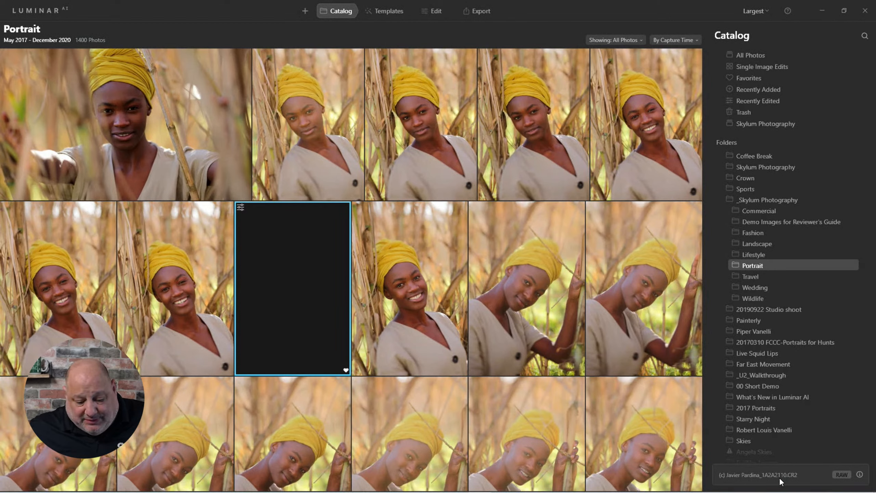
left_click(187, 266)
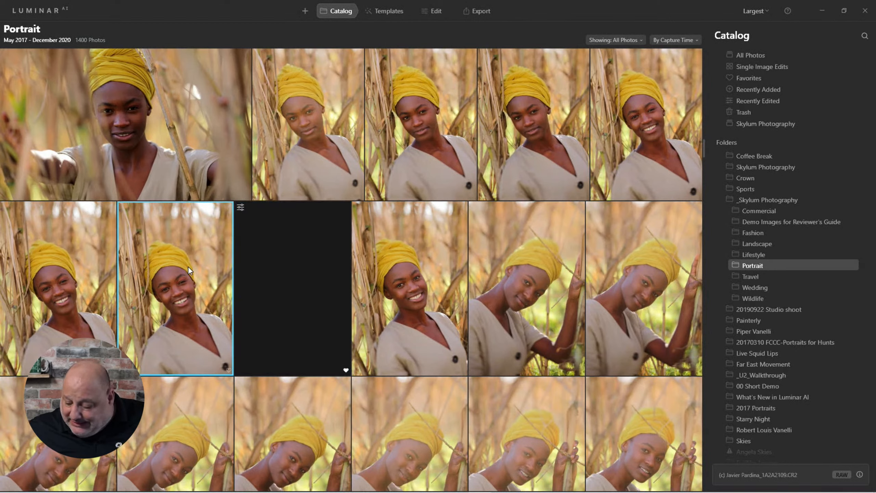
left_click(263, 277)
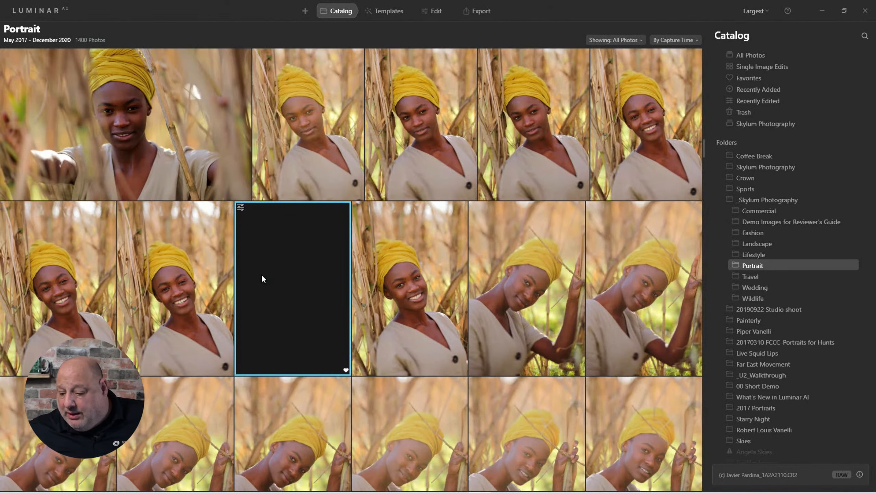
left_click(765, 255)
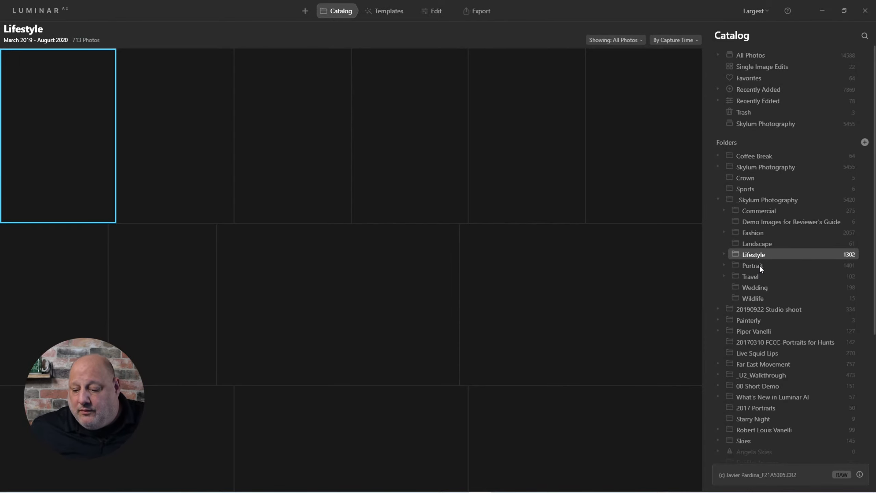
left_click(759, 265)
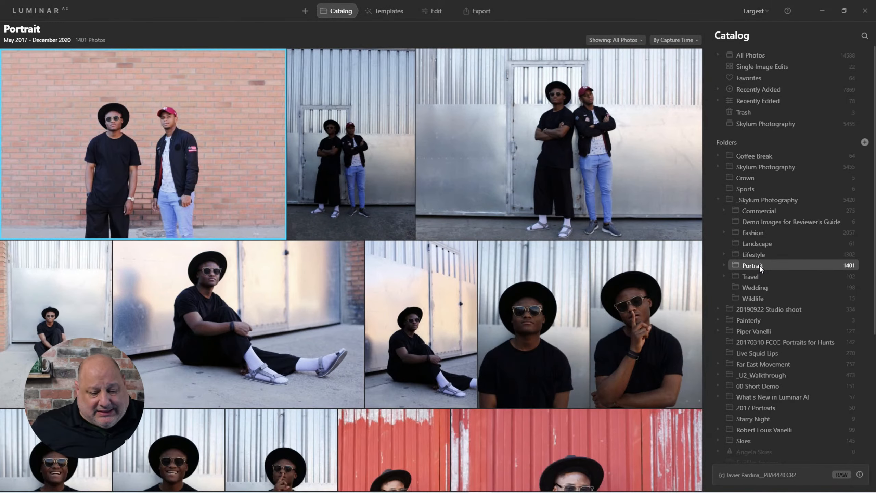
Filter the Portrait folder to show only favorites and select the second headwrap portrait
scroll(508, 288, "down", 5)
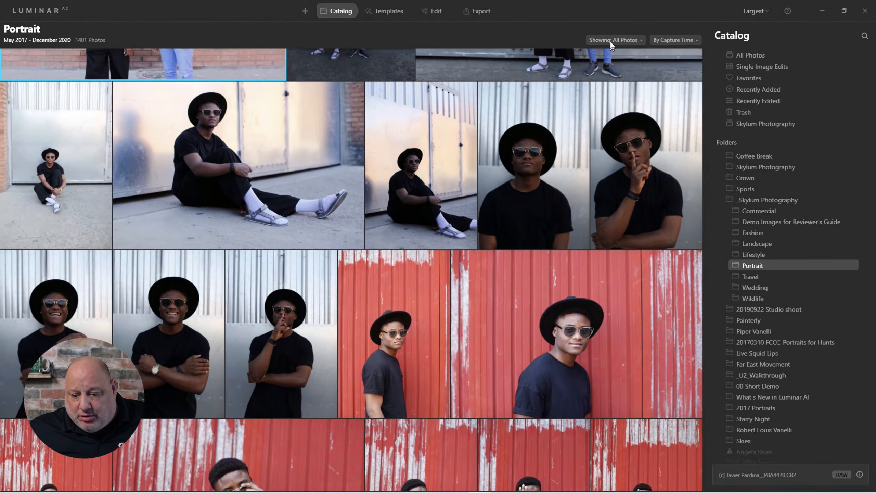
left_click(610, 41)
left_click(611, 72)
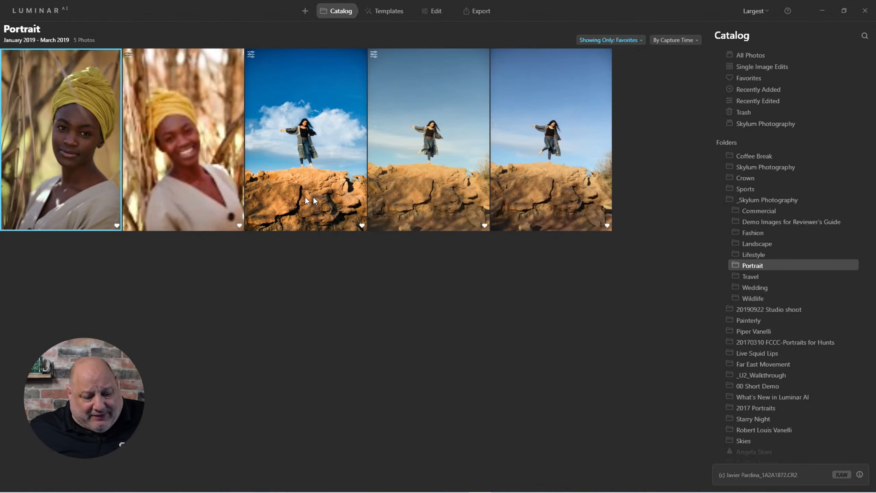
left_click(187, 159)
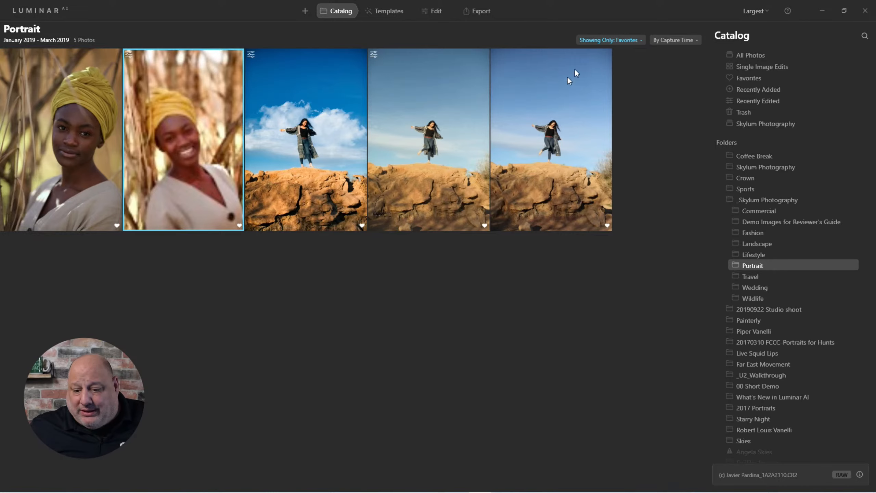
Show all photos in the Portrait folder again and select the duplicated copy's thumbnail among the headwrap portraits
left_click(608, 39)
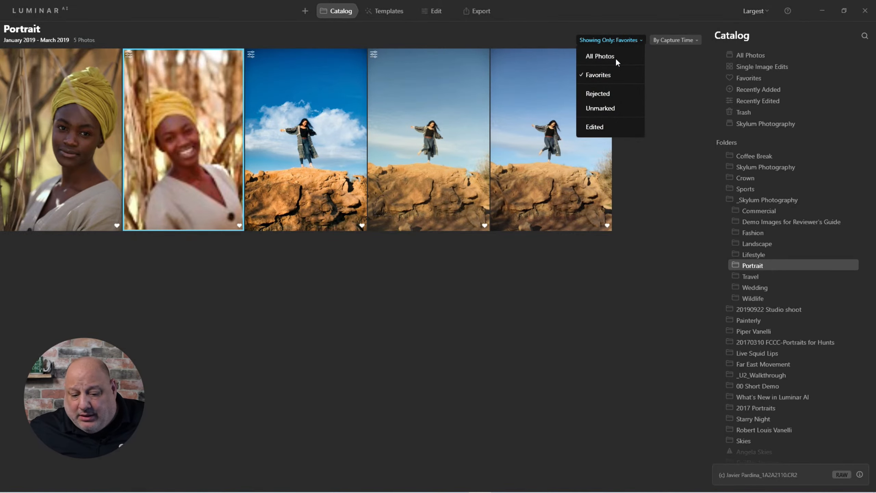
left_click(615, 58)
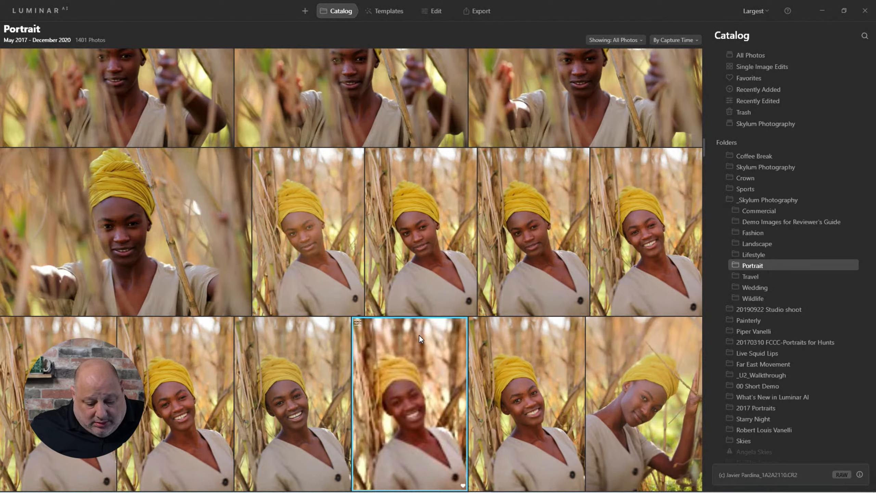
scroll(419, 334, "down", 3)
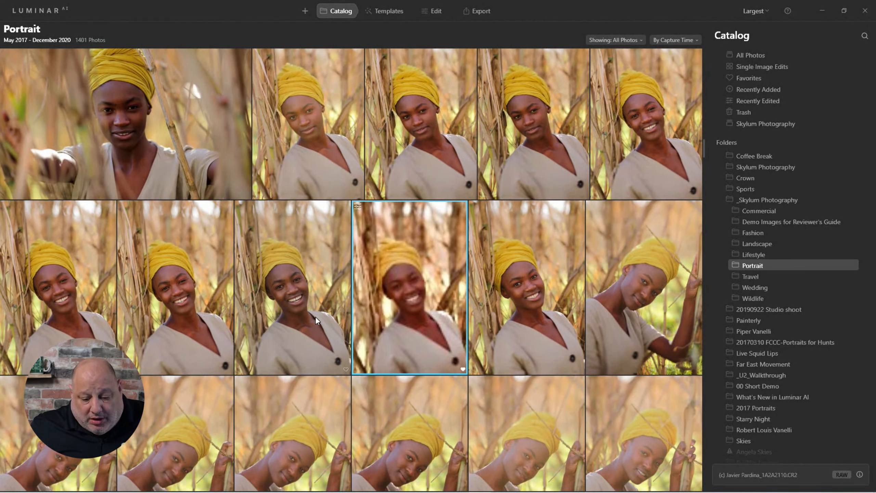
left_click(316, 318)
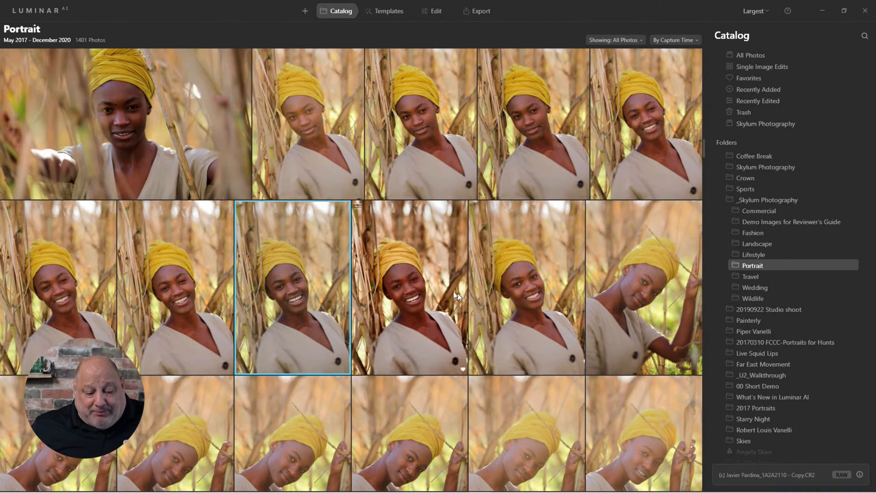
Open the neighbouring original headwrap portrait, view it in Edit, and return to the gallery
double_click(424, 244)
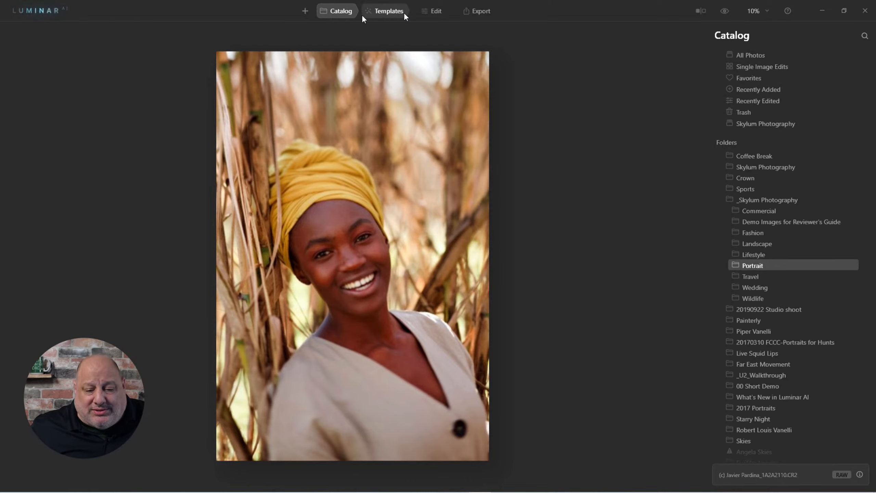
left_click(429, 14)
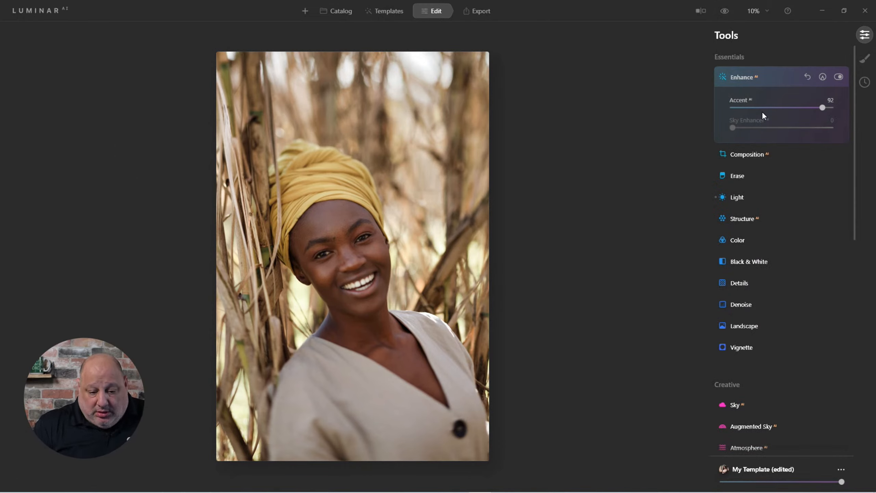
key("g")
Mark the duplicated copy as a favorite and open then close its file information
left_click(325, 280)
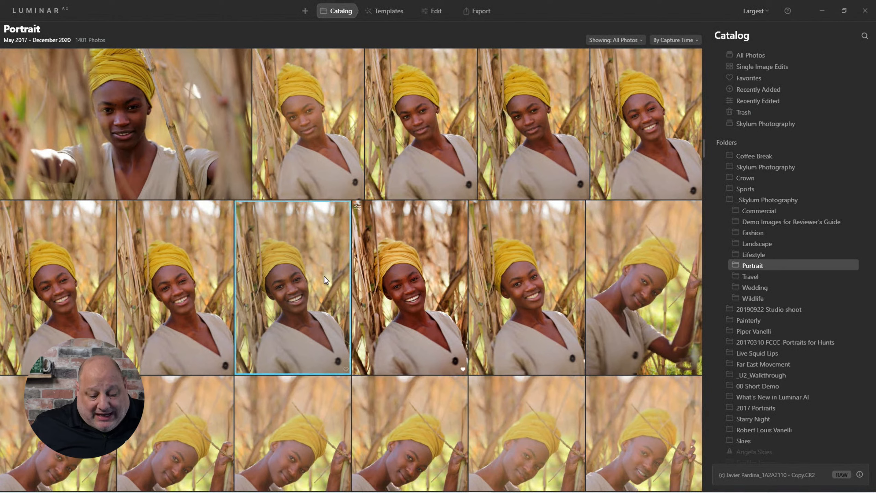
key("p")
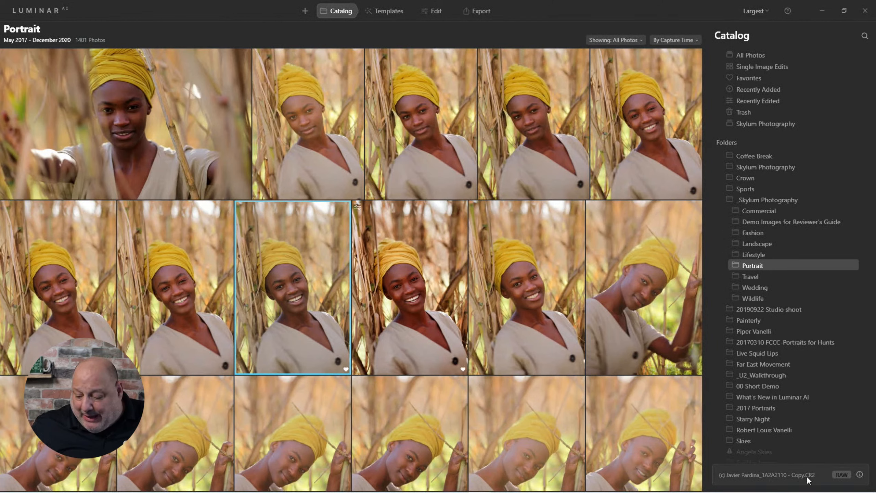
left_click(860, 475)
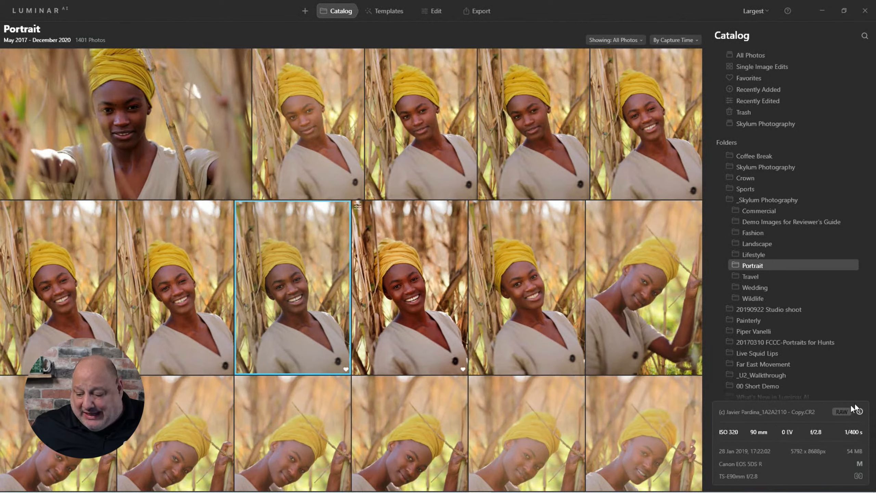
left_click(859, 412)
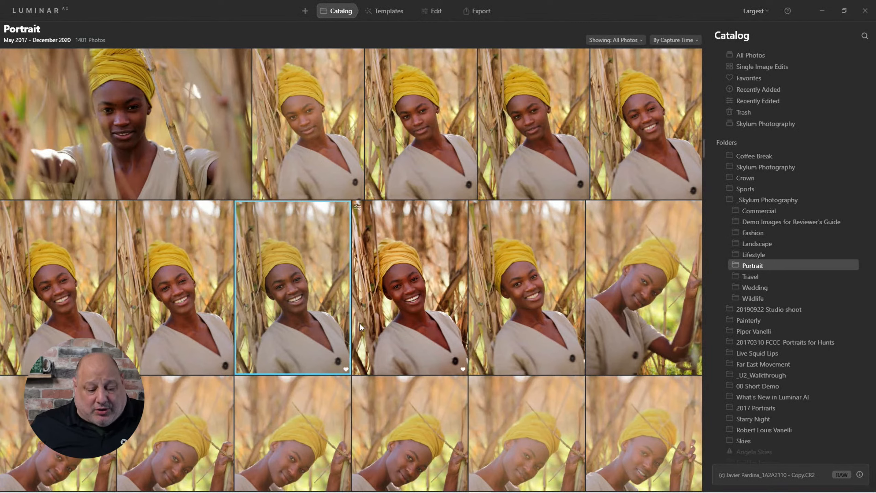
Open the duplicated copy and browse the My Templates list, choosing Camera Raw Starting Point edit
double_click(275, 271)
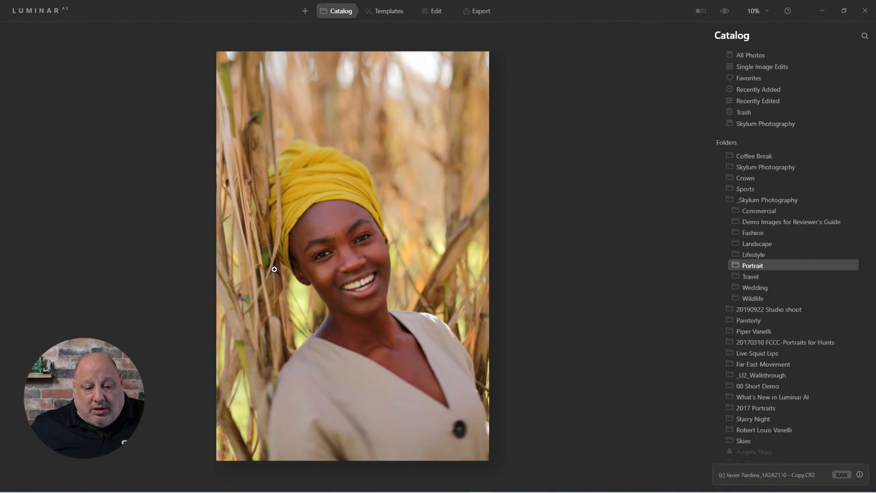
left_click(399, 15)
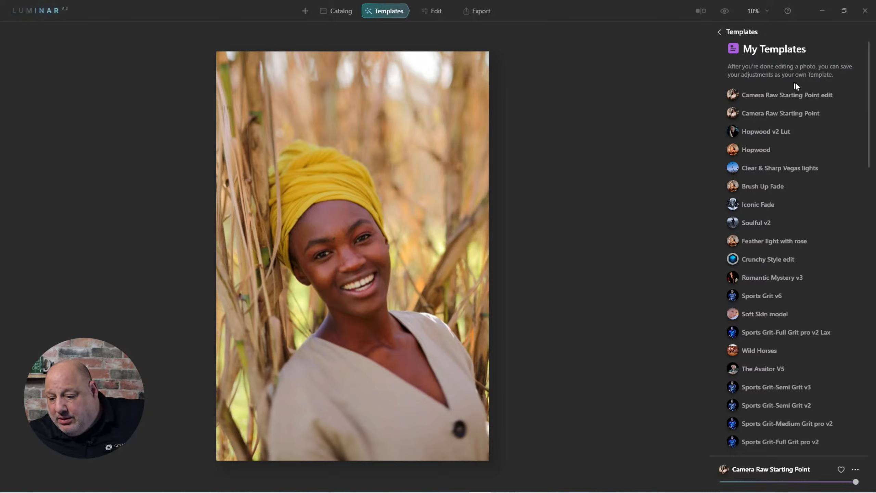
left_click(808, 96)
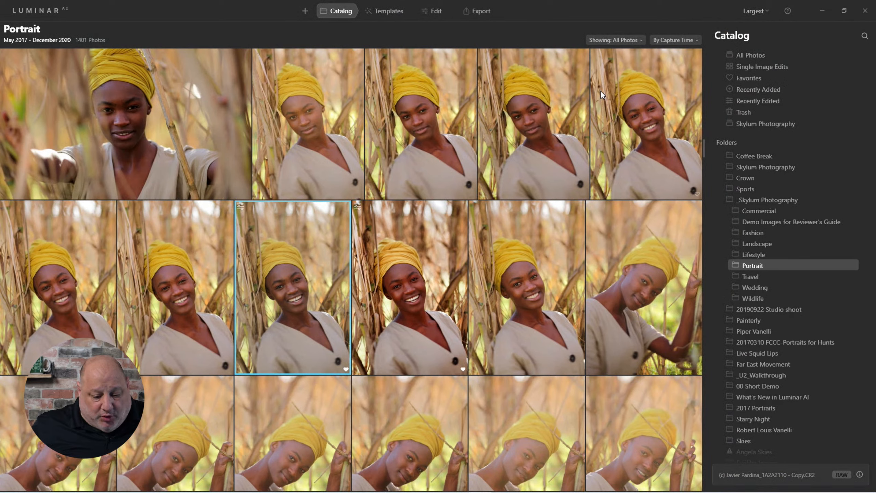
Reopen the duplicated copy from the gallery and step to the next photo, the original
left_click(410, 294)
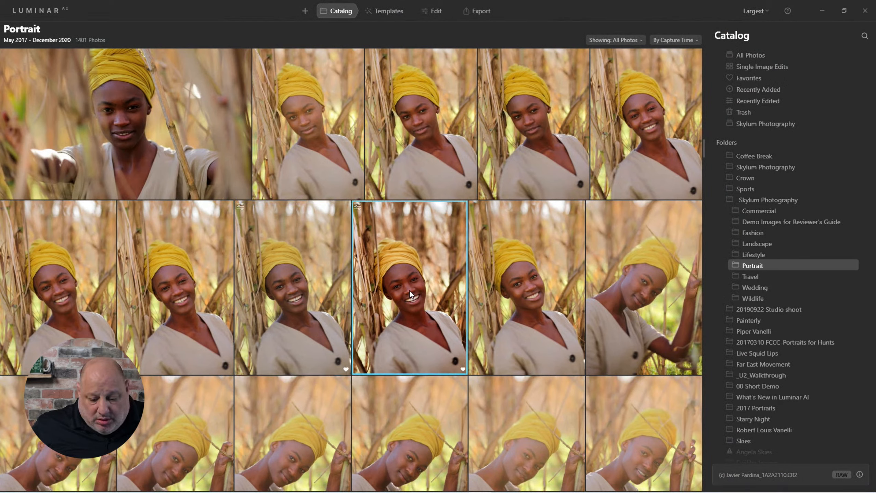
left_click(325, 282)
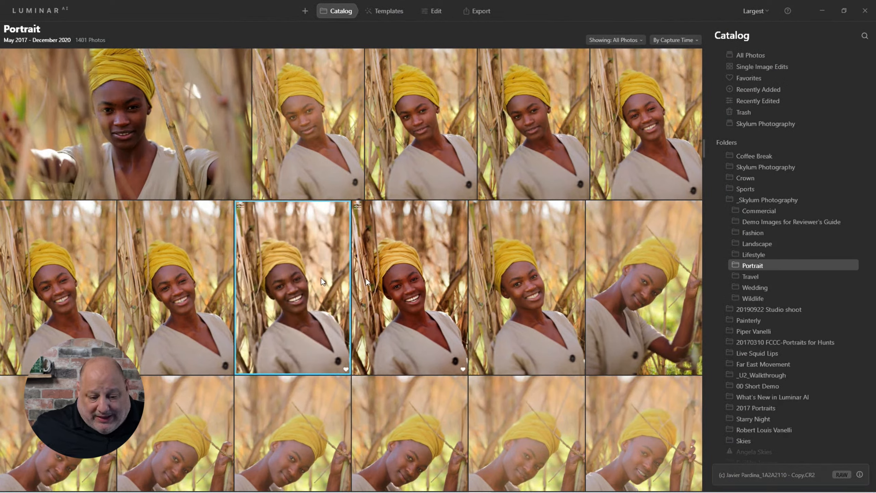
double_click(335, 268)
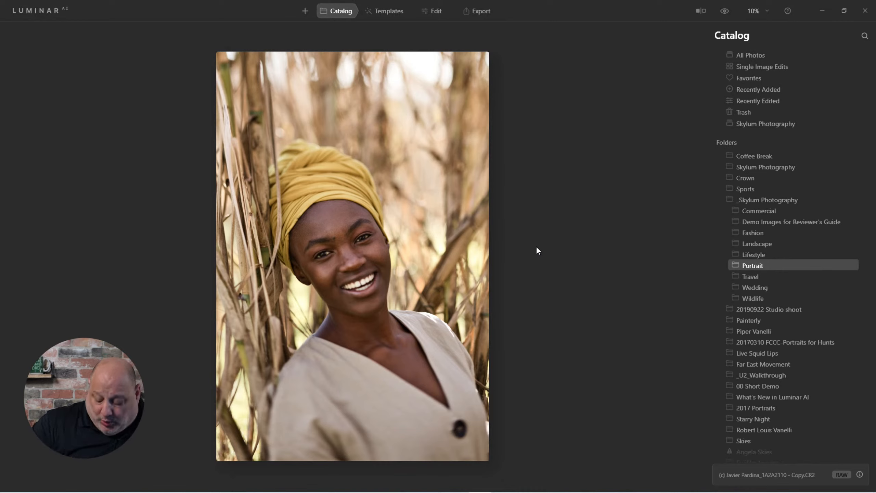
key("Right")
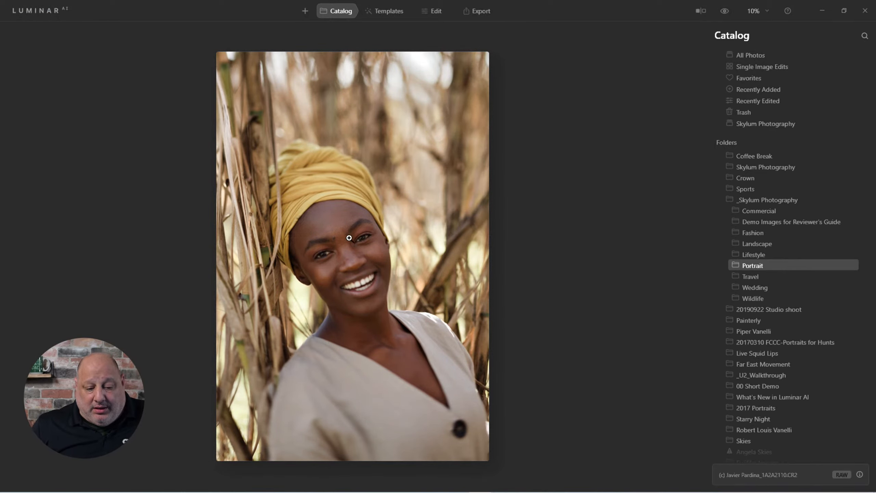
Zoom in on the original portrait and apply the Flawless template from the Essence Collection
scroll(352, 235, "up", 3)
scroll(367, 251, "up", 2)
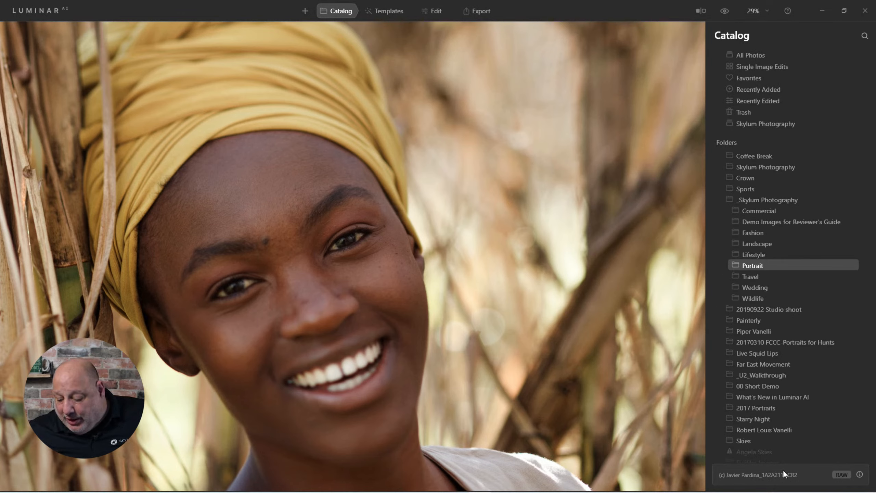
left_click(388, 11)
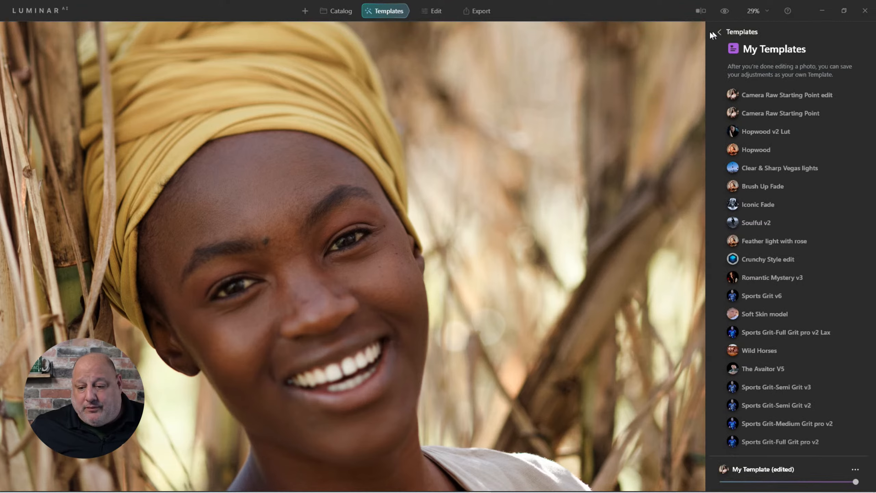
left_click(718, 31)
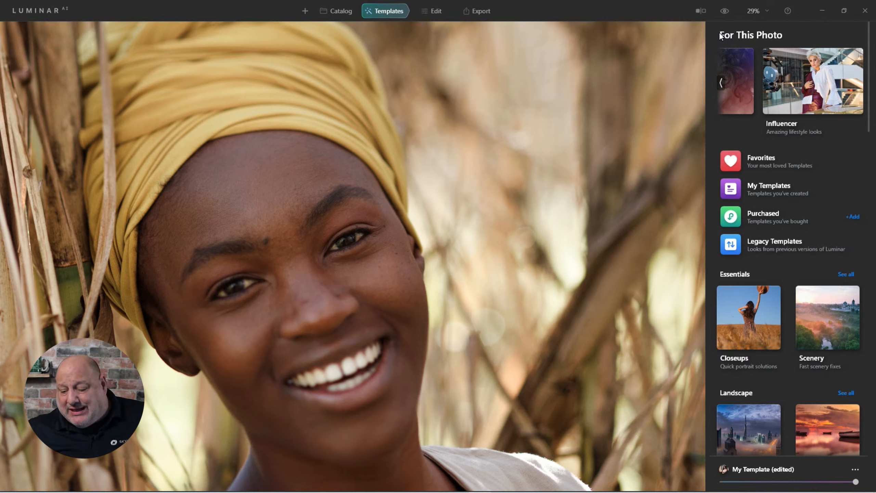
left_click(721, 82)
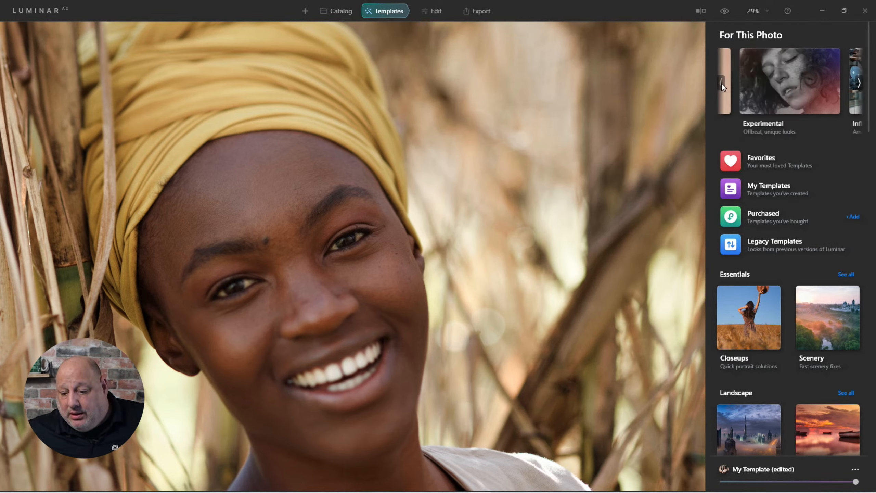
left_click(721, 82)
left_click(763, 86)
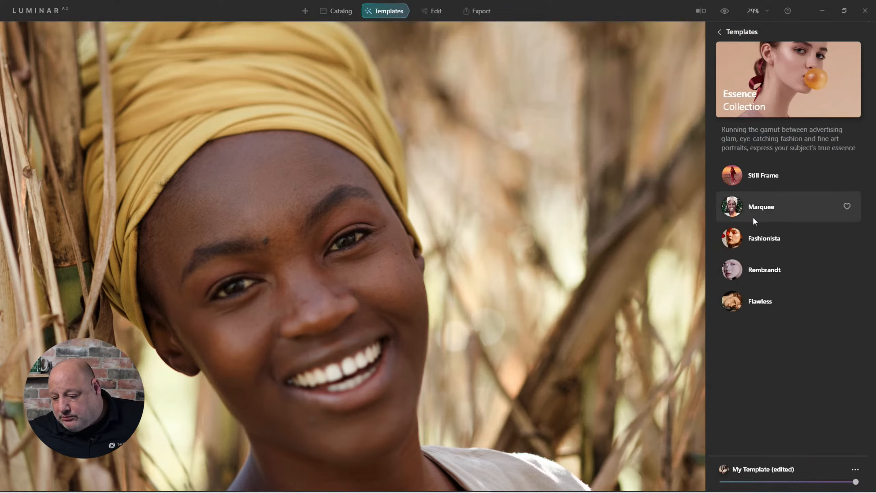
left_click(742, 303)
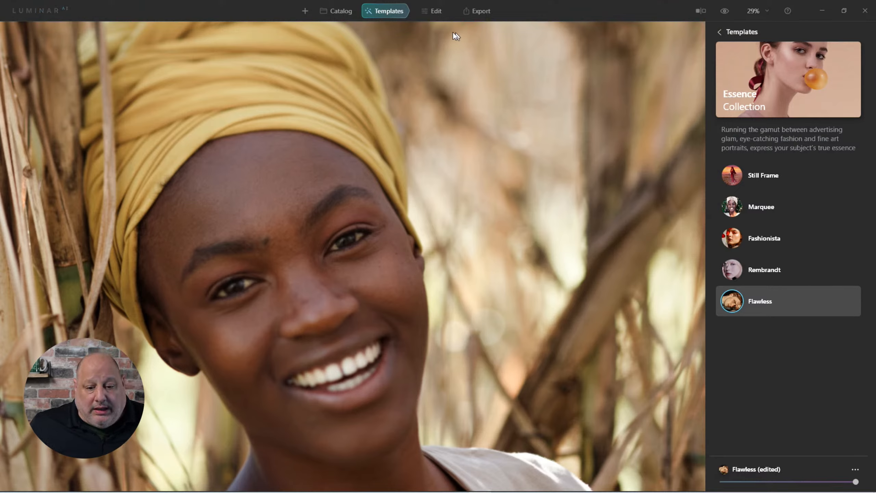
Open the Edit tools and toggle the preview to compare the photo before and after
left_click(436, 11)
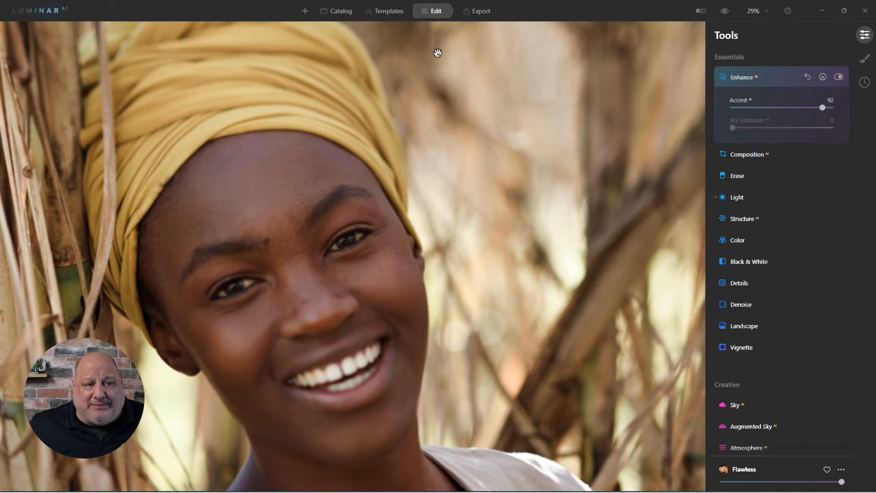
left_click(725, 12)
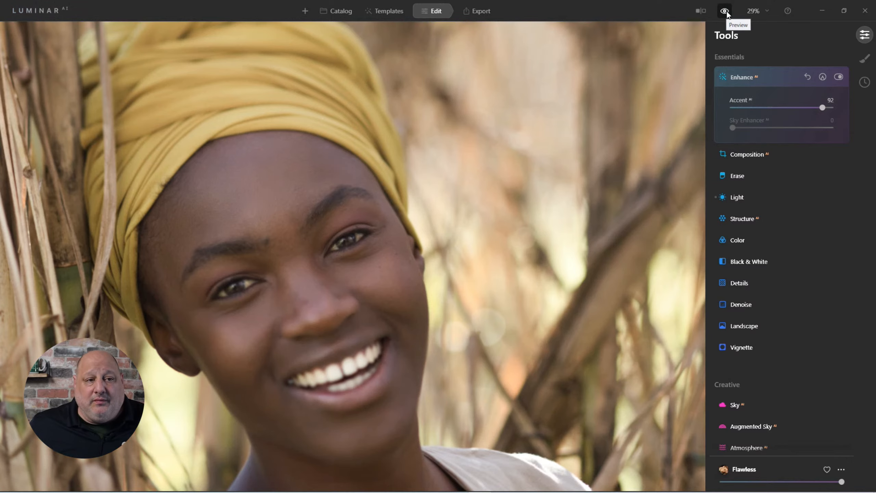
left_click(725, 11)
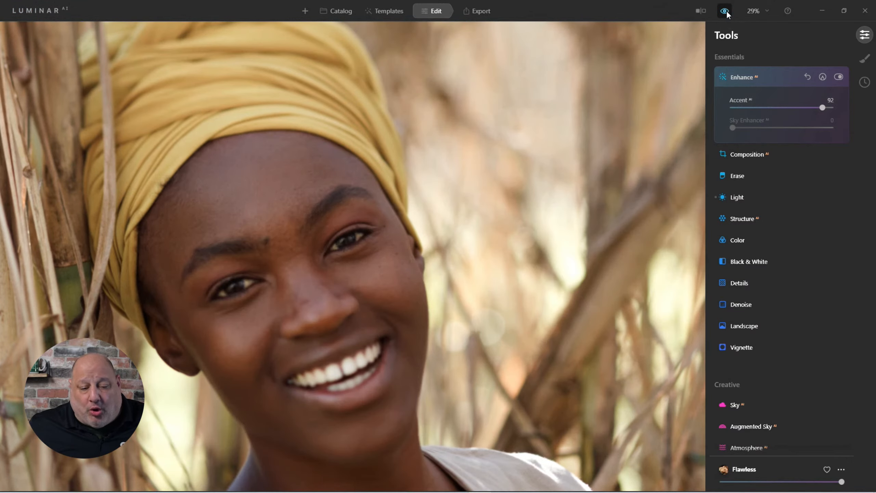
Undo the last change and set the Enhance Accent slider to 89
key("ctrl+z")
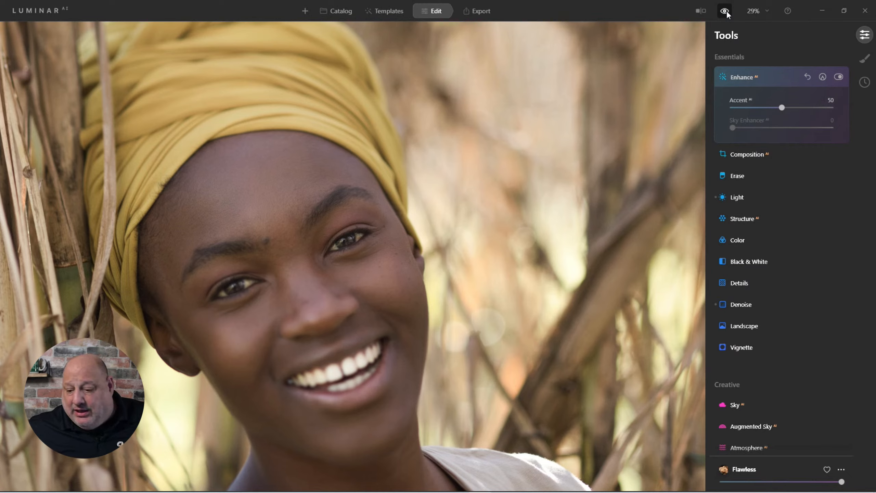
left_click_drag(789, 109, 818, 110)
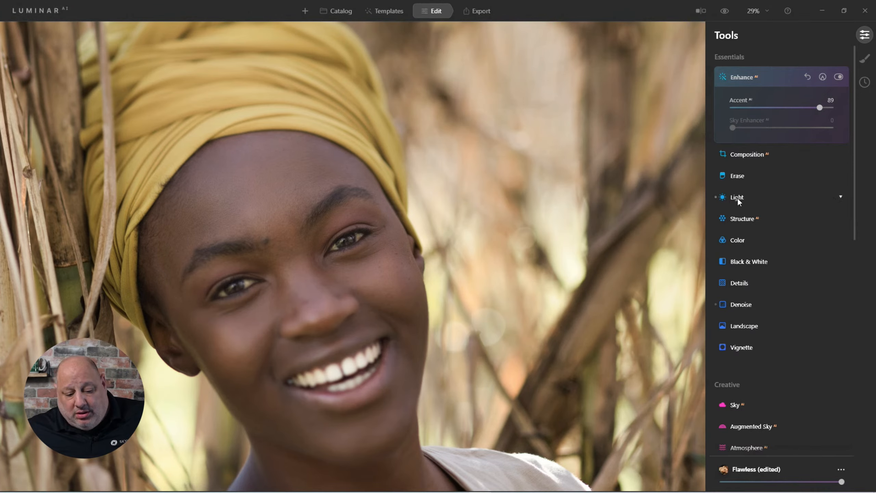
Open the Light tool and set the Profile to Camera Portrait
scroll(529, 224, "down", 3)
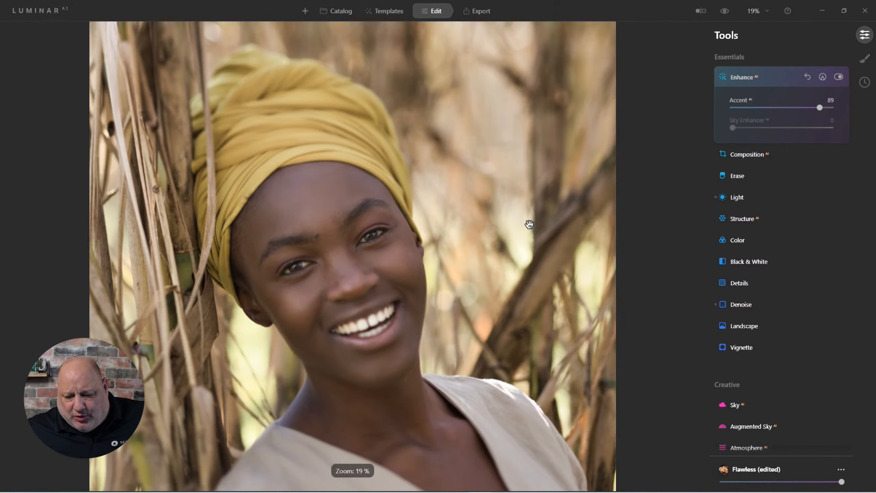
left_click(736, 199)
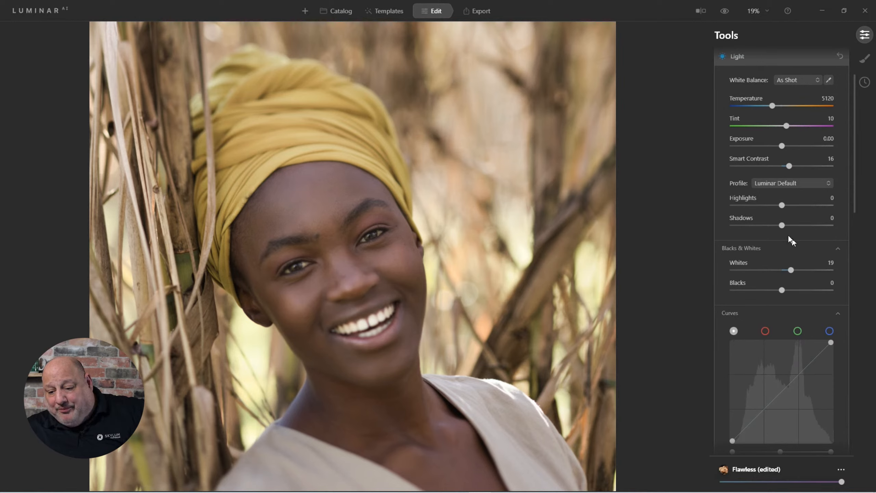
left_click(773, 184)
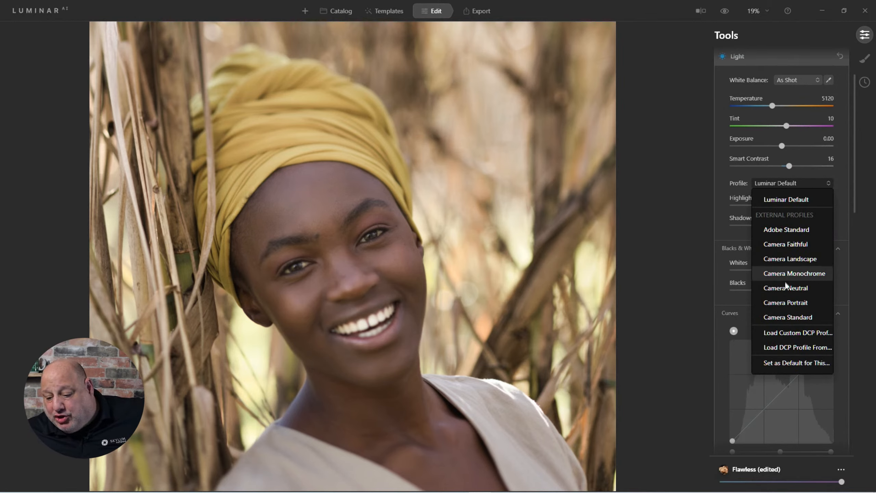
left_click(785, 302)
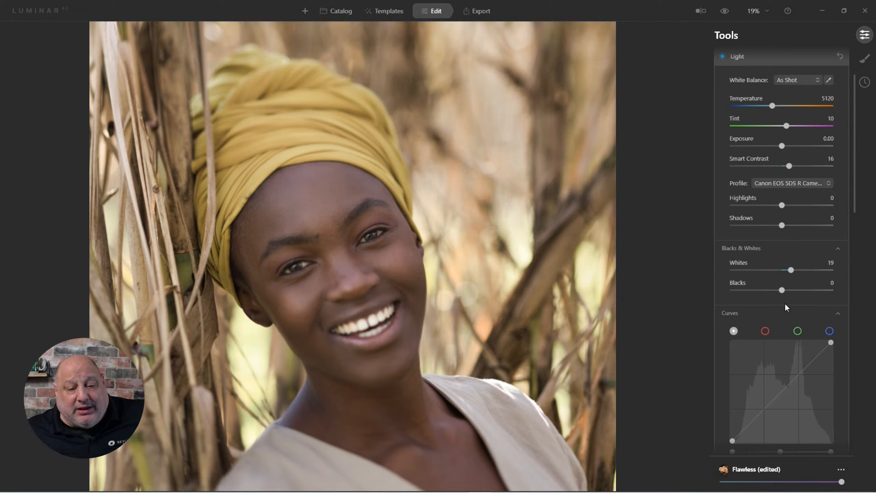
Set the white balance with the eyedropper by sampling a neutral spot on the model's face
left_click(828, 80)
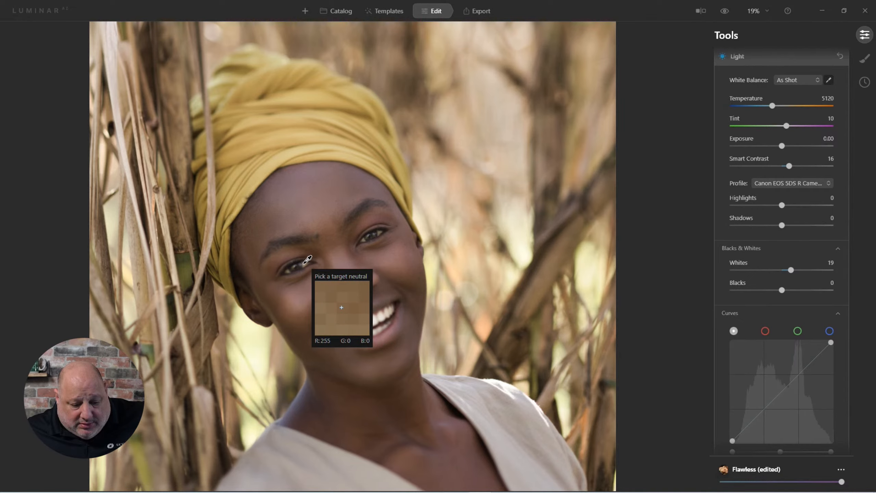
left_click(827, 81)
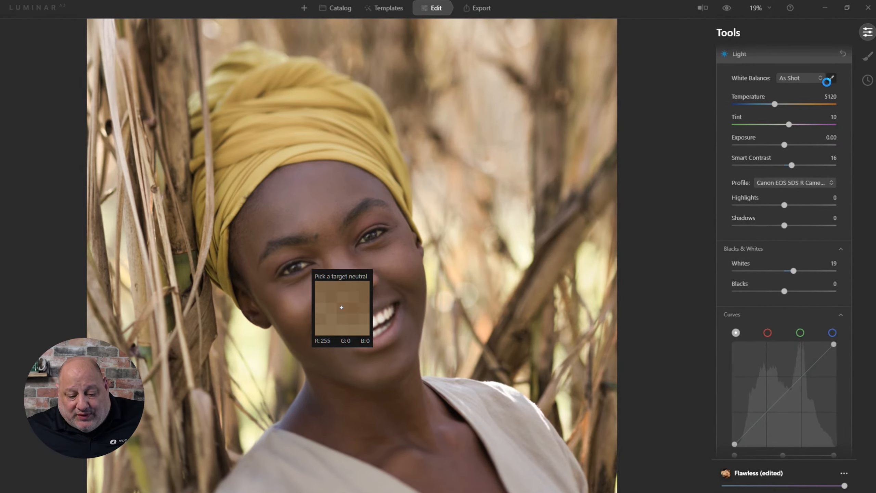
left_click(342, 307)
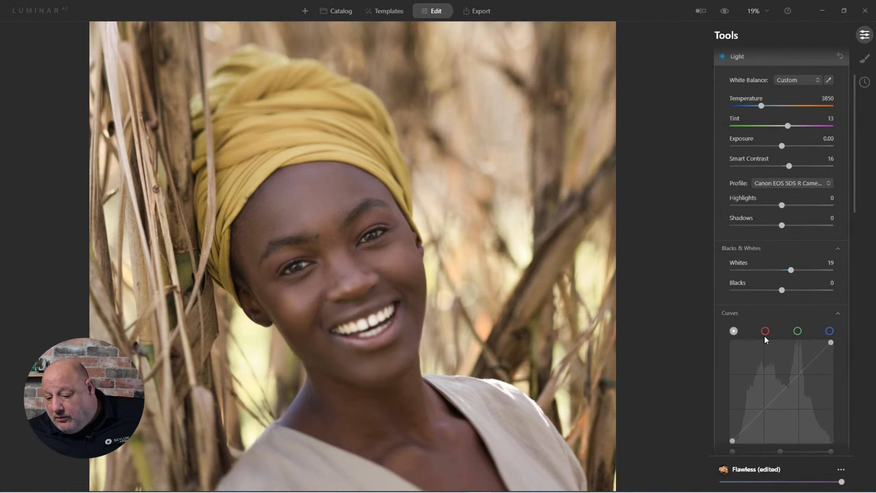
Set the Blacks slider to -18, collapse the Light tool, and toggle the preview to compare with the original
left_click_drag(777, 291, 773, 294)
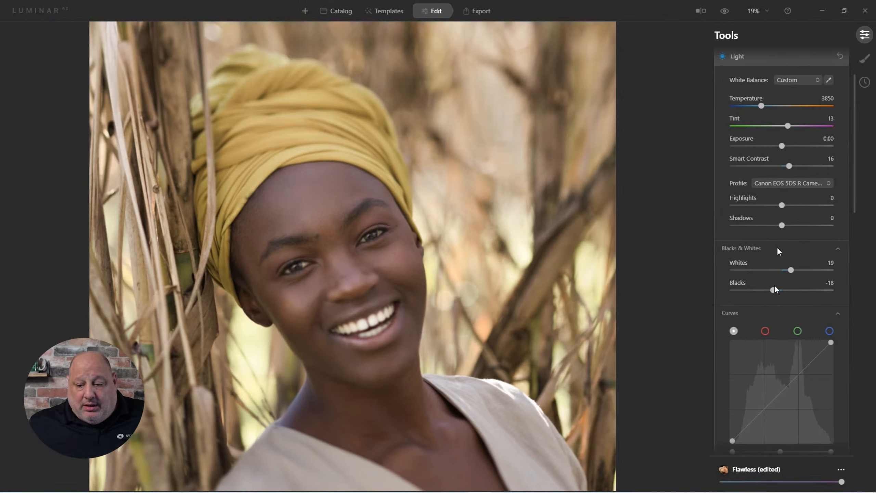
left_click(737, 56)
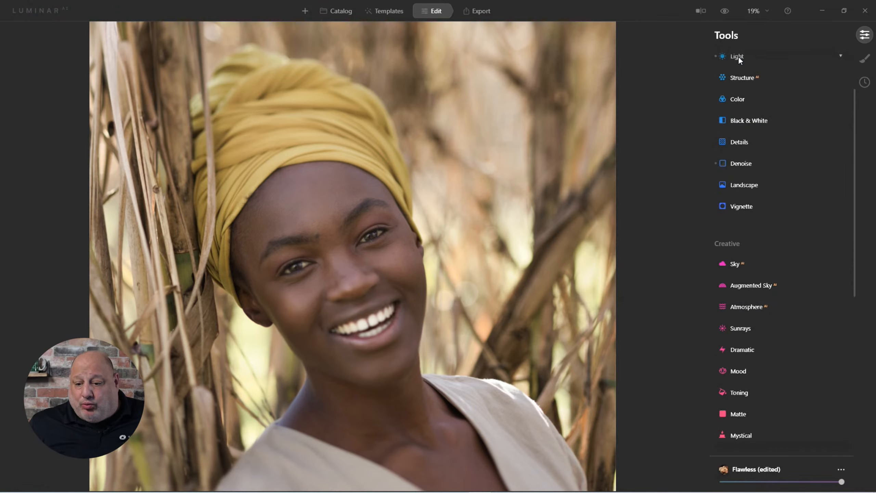
left_click(725, 15)
left_click(725, 11)
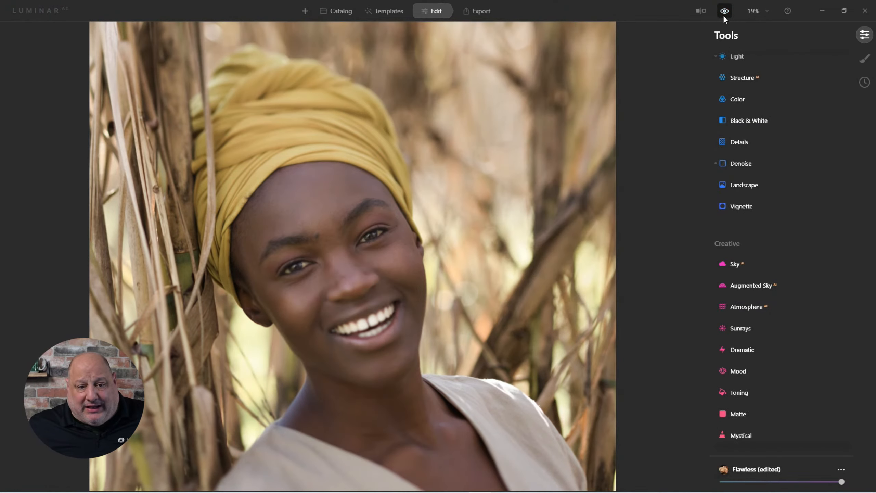
left_click(725, 11)
left_click(724, 12)
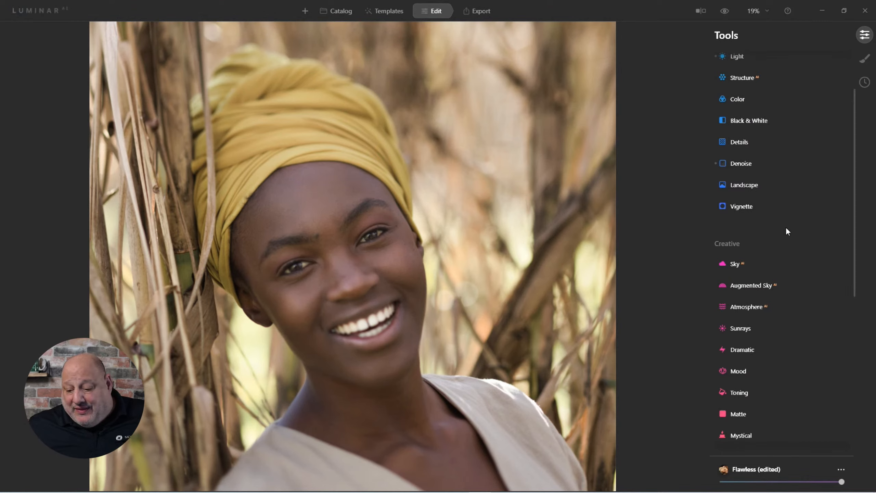
Open the Face AI tool, set Face Light to 21, and review the Eyes settings before collapsing it
scroll(786, 227, "down", 4)
scroll(786, 242, "down", 5)
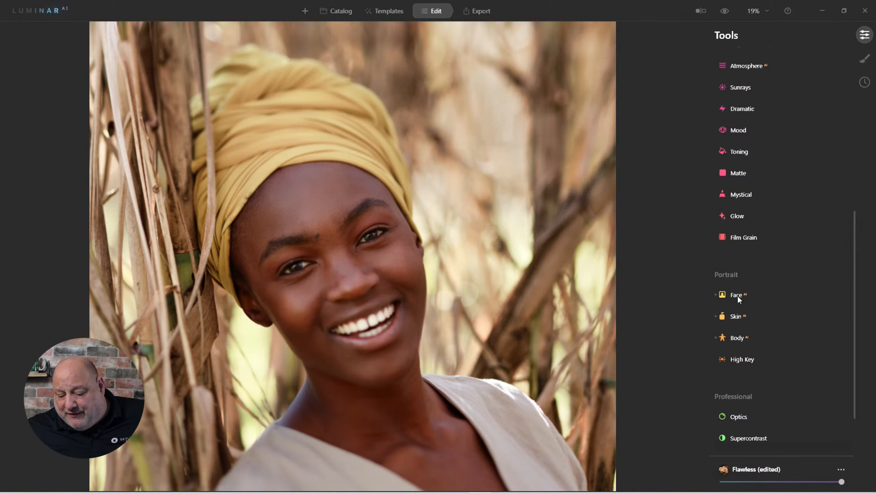
left_click(737, 295)
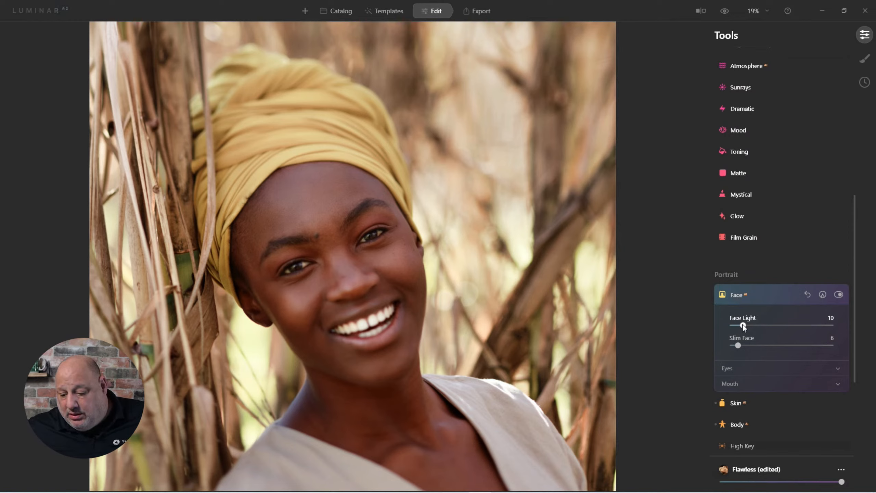
left_click_drag(742, 325, 753, 325)
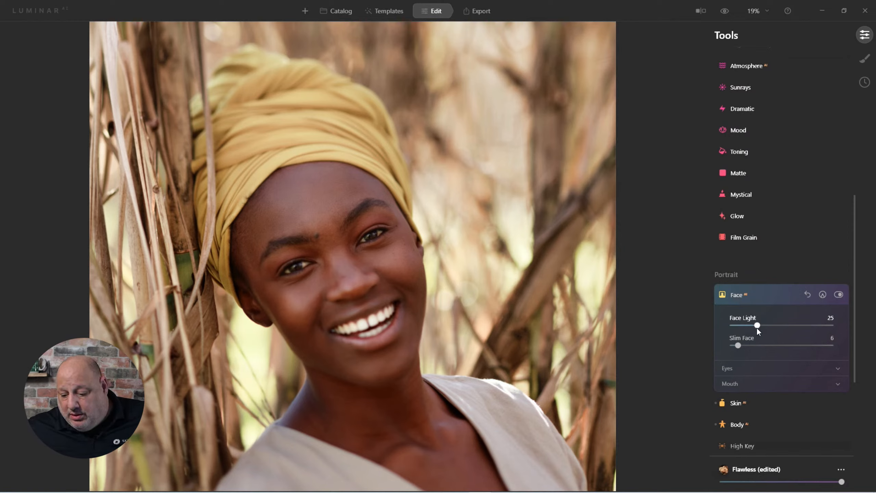
left_click(730, 369)
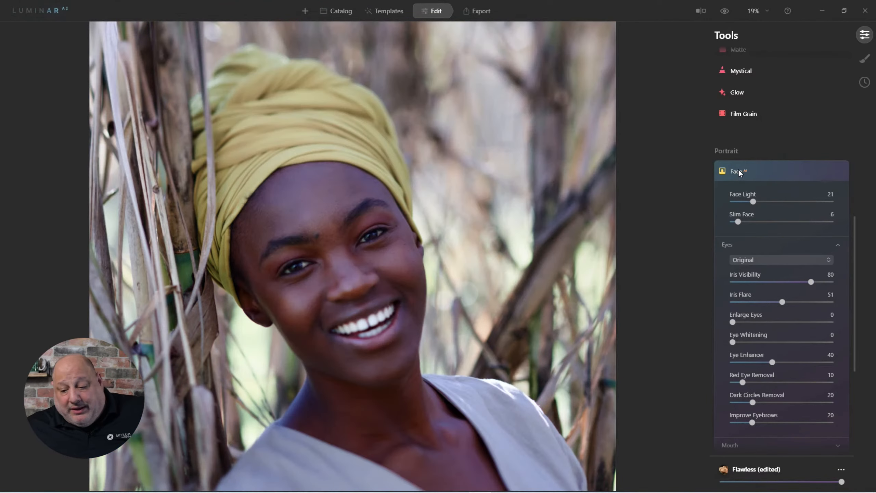
left_click(735, 172)
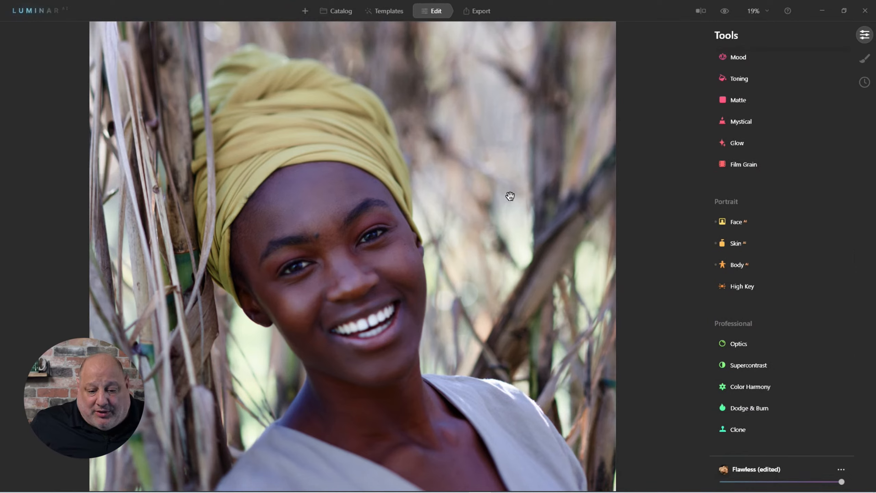
Reopen the Light tool and raise the Temperature to 5255, then collapse it
scroll(816, 137, "up", 5)
scroll(816, 134, "up", 3)
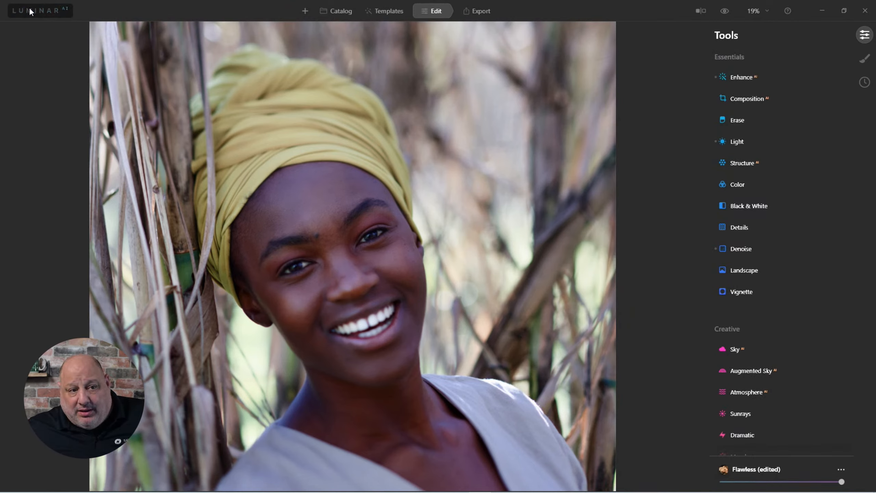
left_click(738, 142)
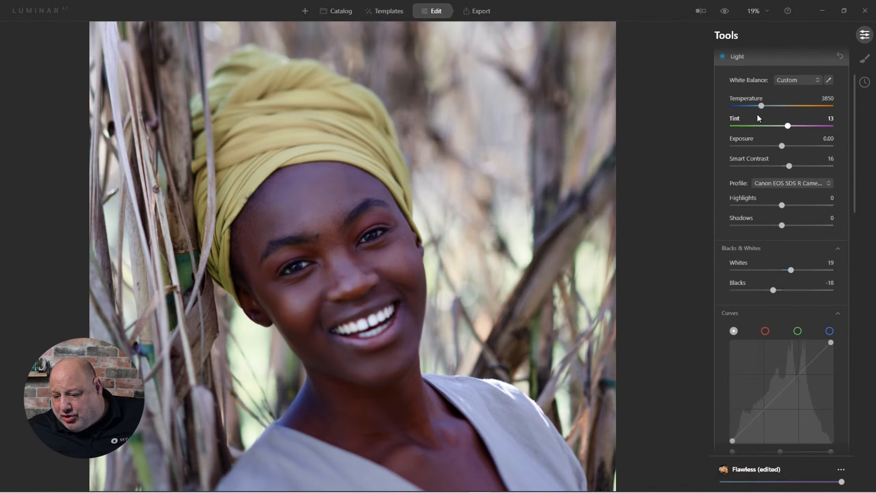
left_click_drag(762, 105, 775, 111)
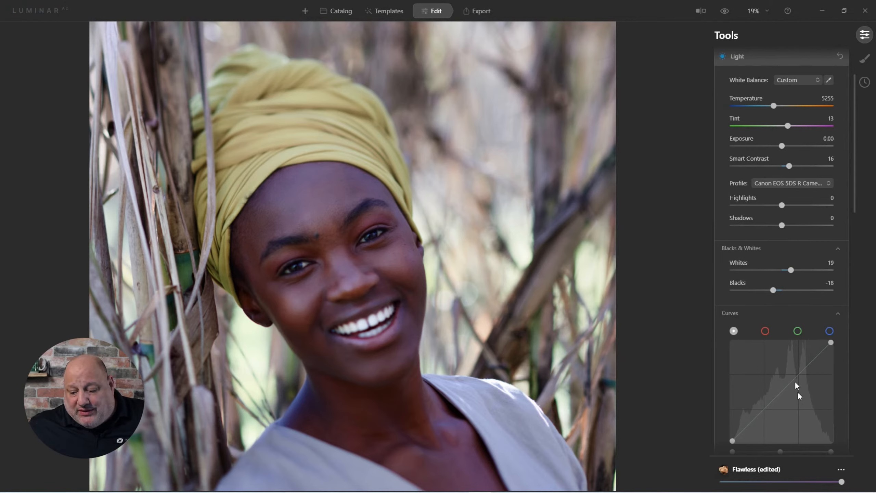
left_click(737, 64)
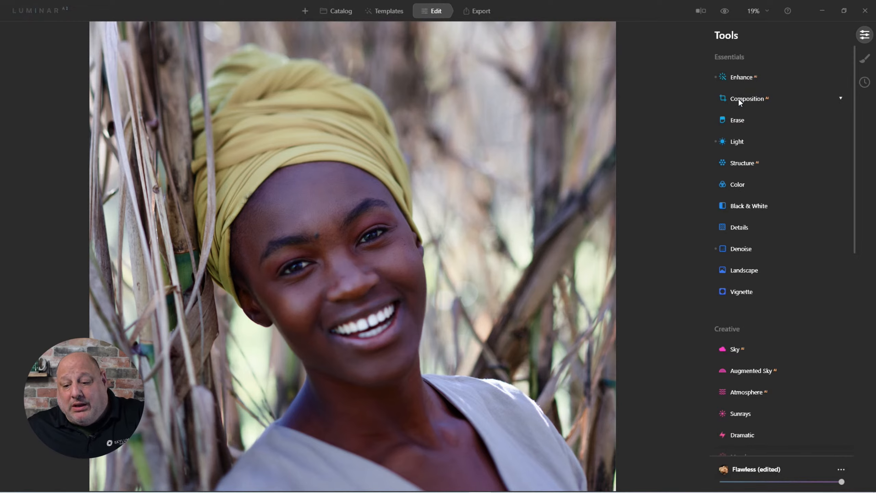
Review the Enhance Accent and Light settings and toggle the preview to compare the edit with the original
left_click(742, 78)
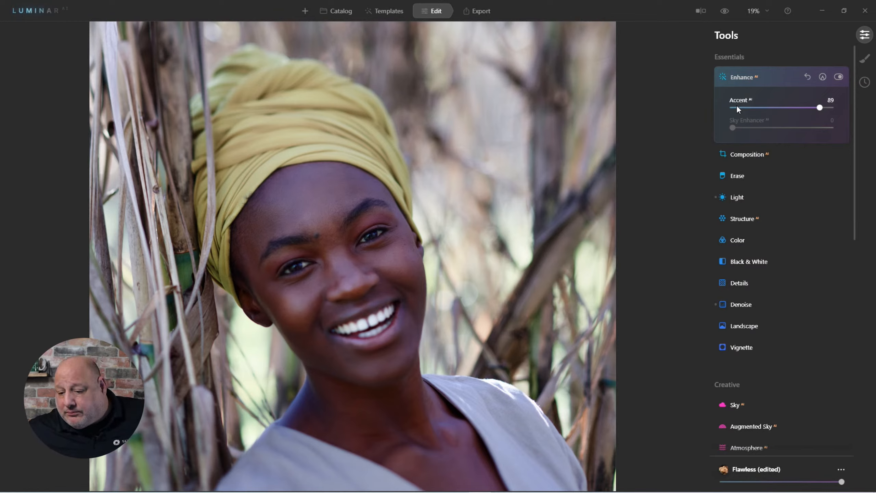
left_click(738, 75)
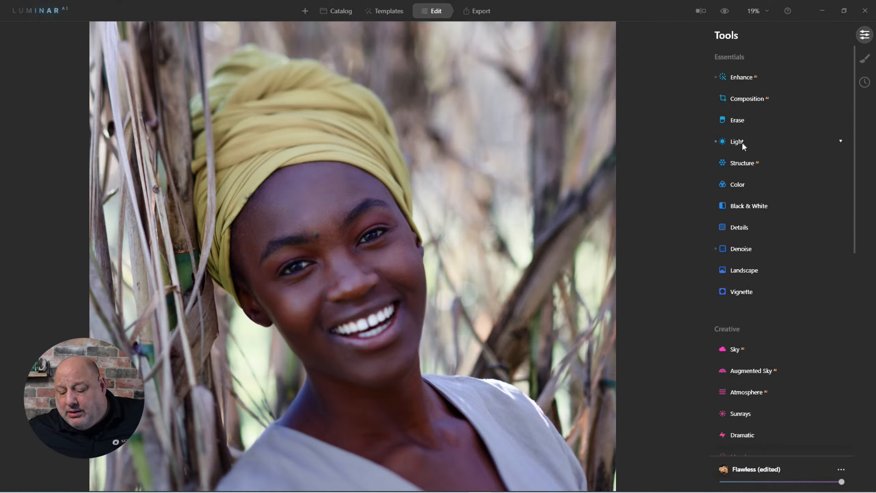
left_click(742, 142)
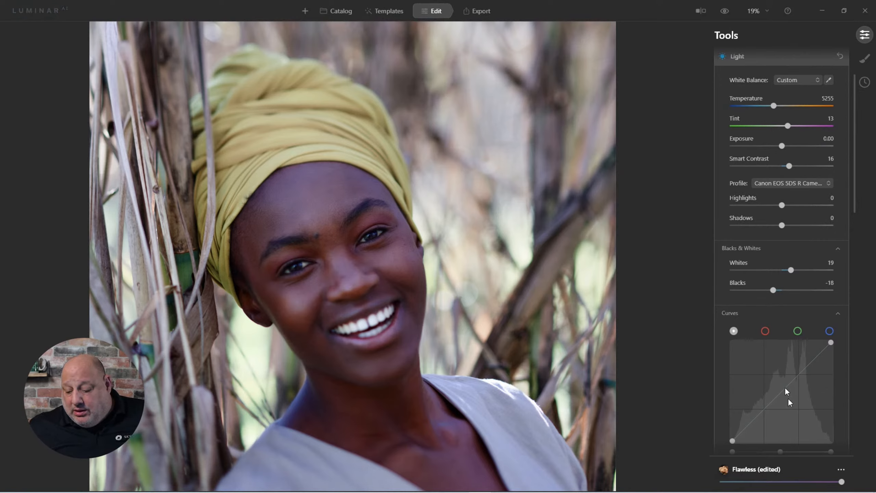
key("backslash")
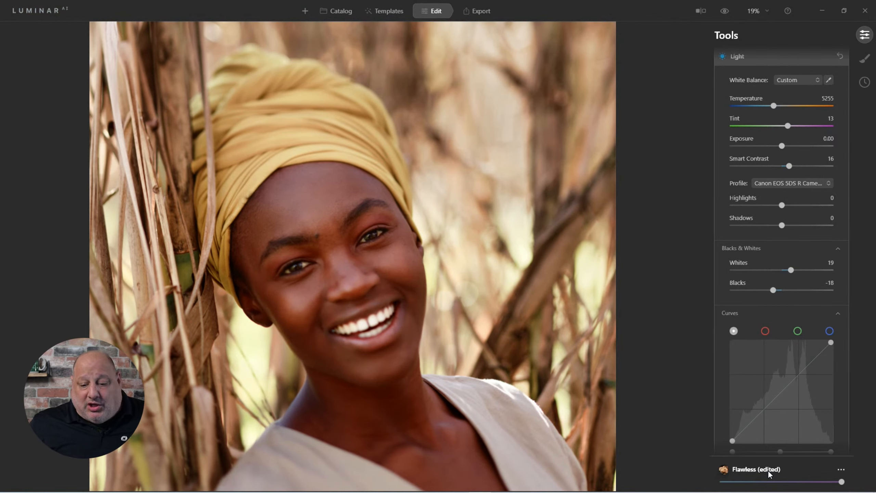
left_click(724, 11)
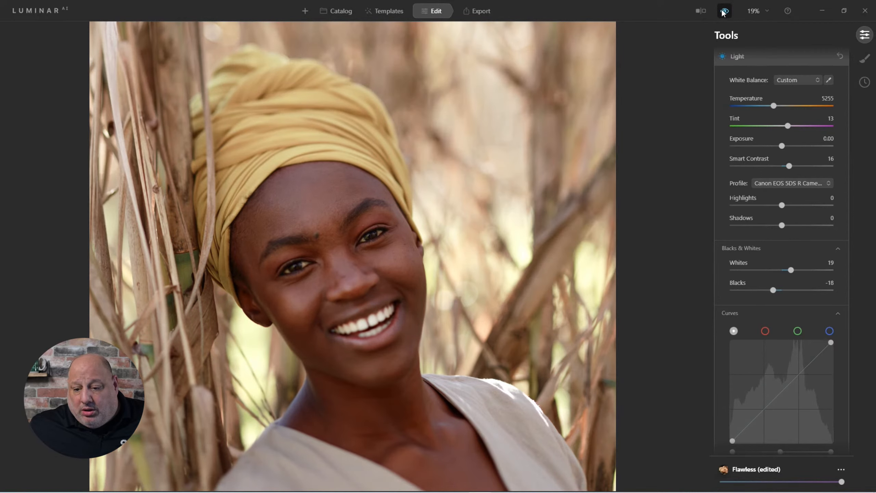
left_click(724, 11)
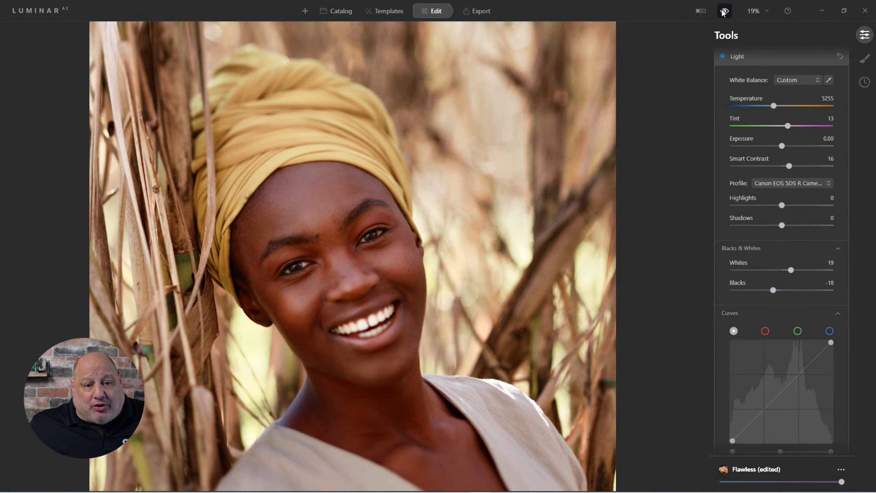